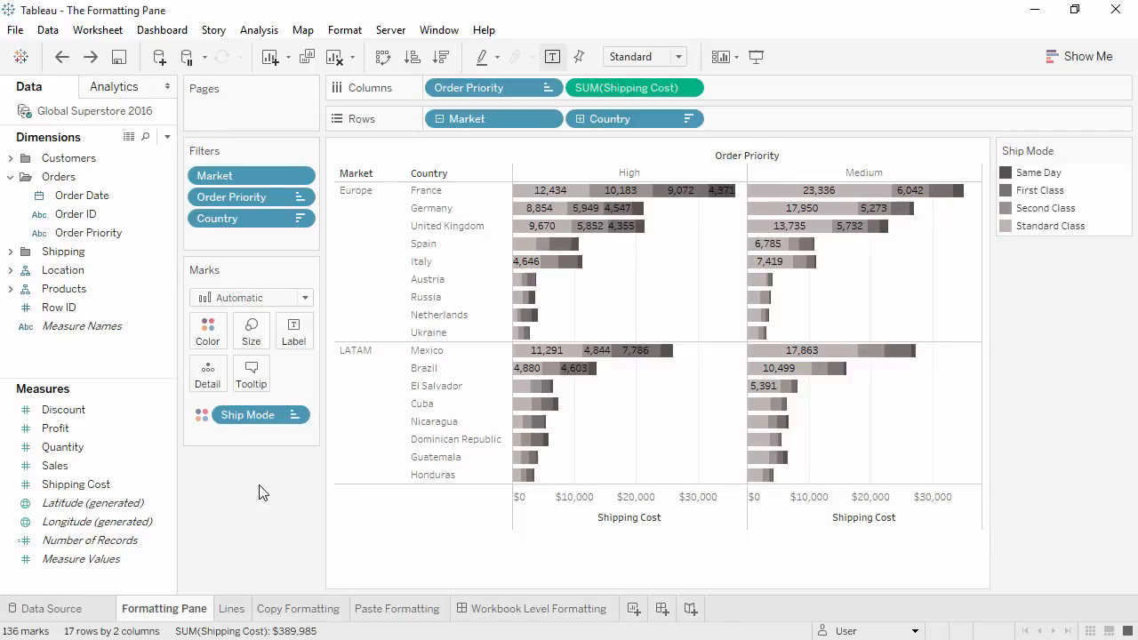
- Bring up the formatting settings for the Market headers, the Country headers and the Shipping Cost axis in turn
left_click(345, 31)
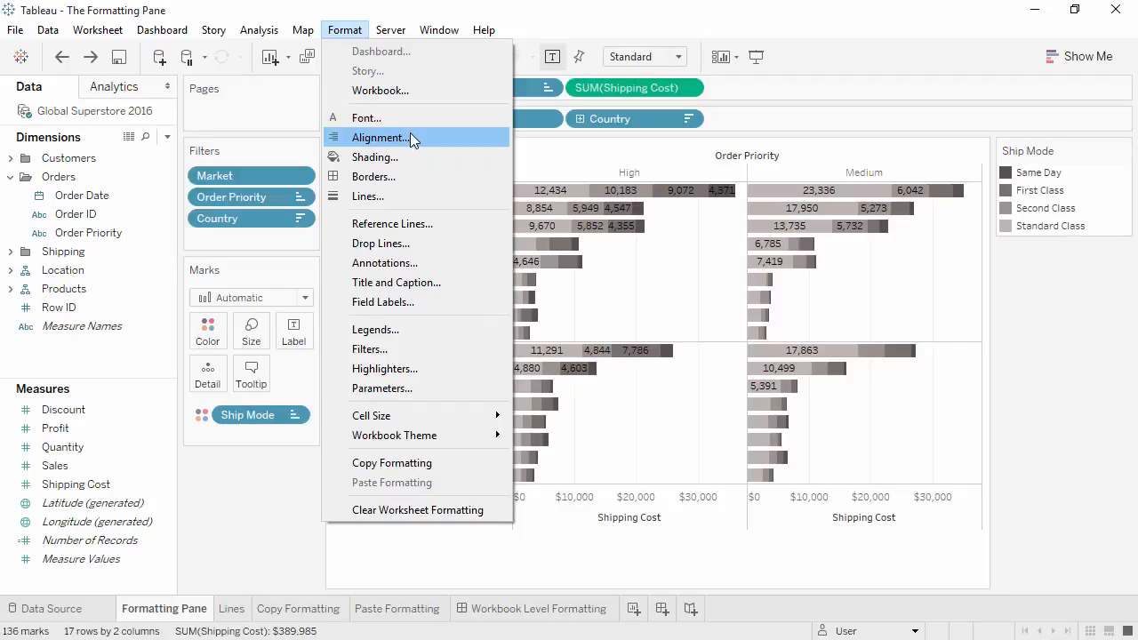
left_click(279, 491)
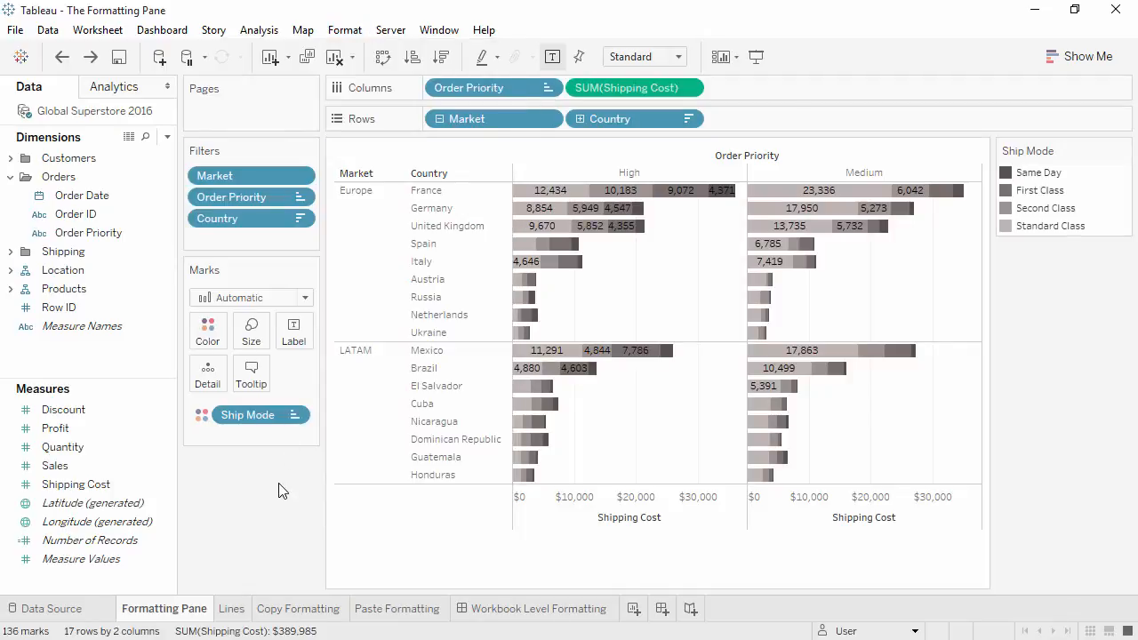
left_click(360, 452)
right_click(371, 442)
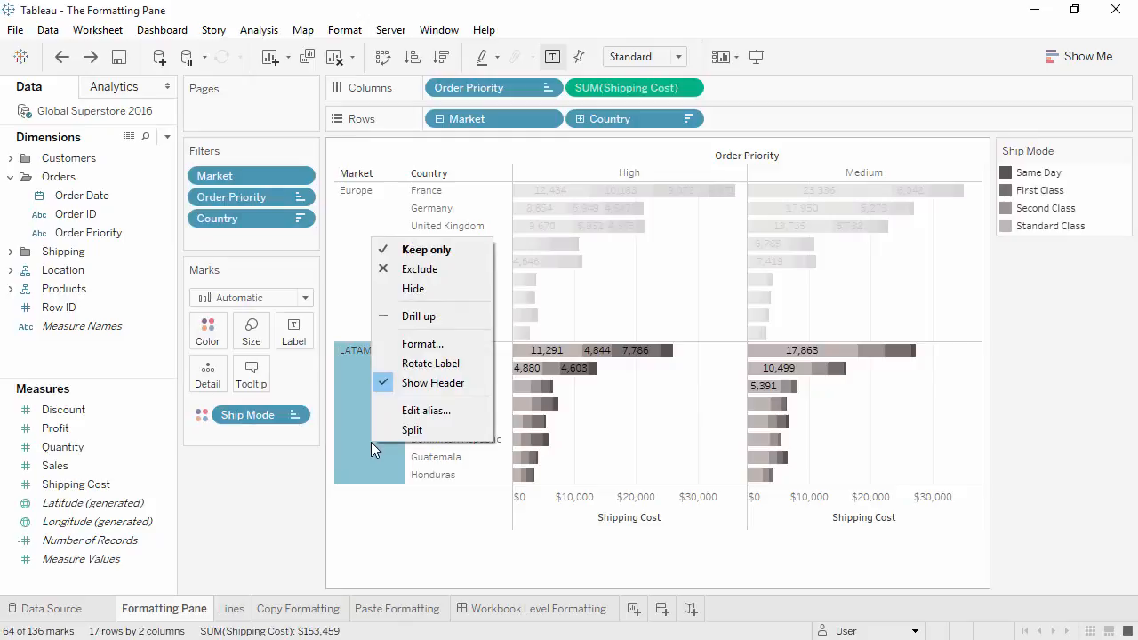
left_click(405, 345)
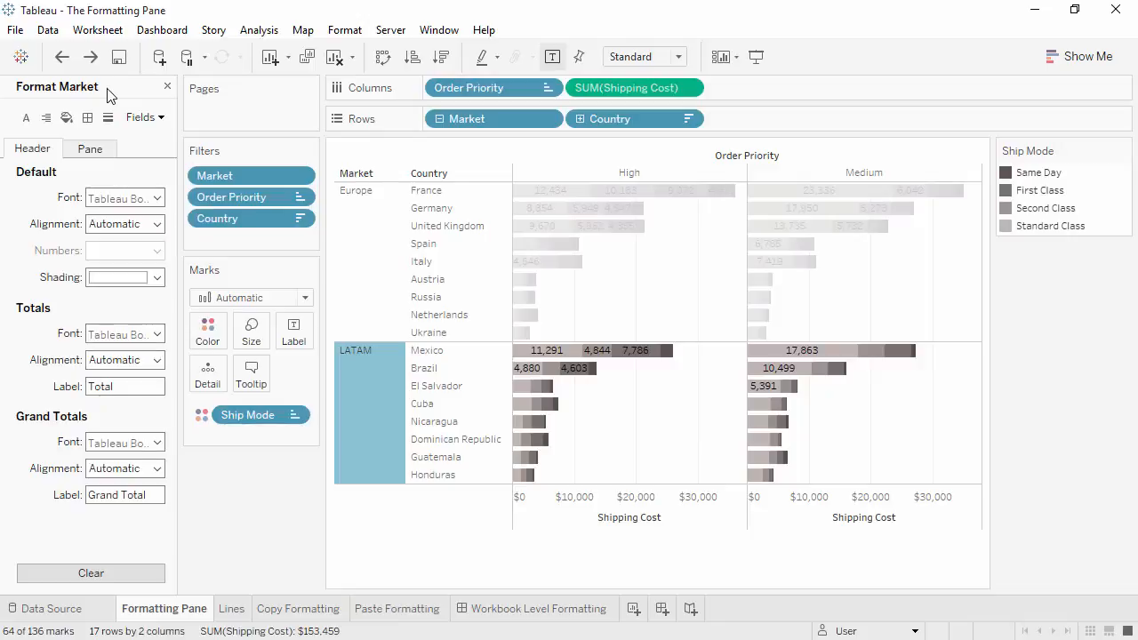
left_click(431, 194)
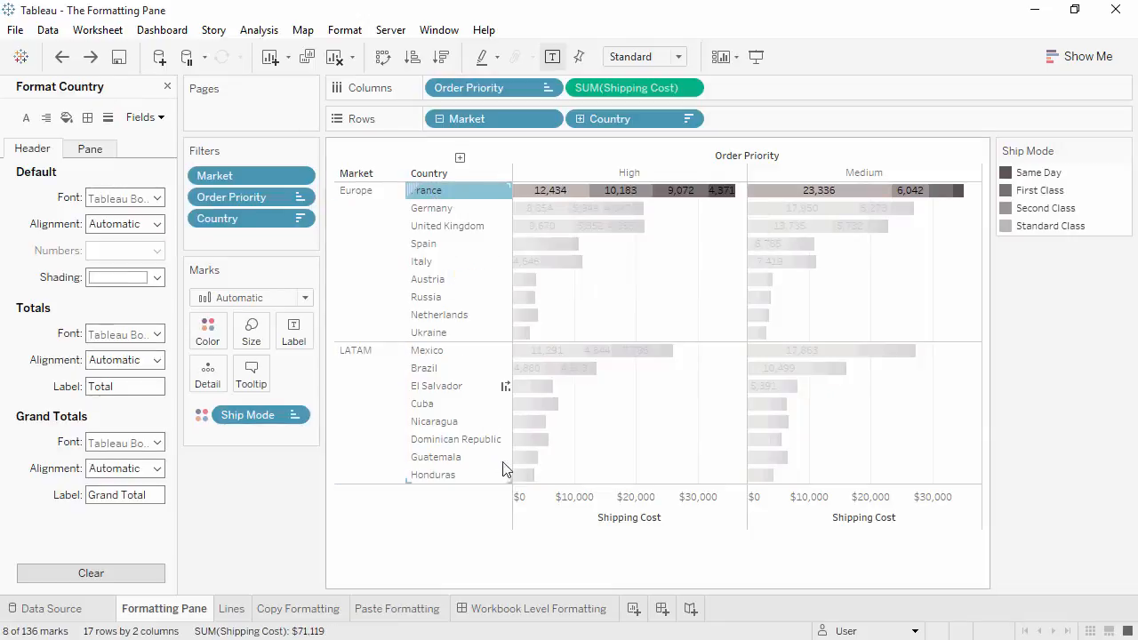
left_click(545, 506)
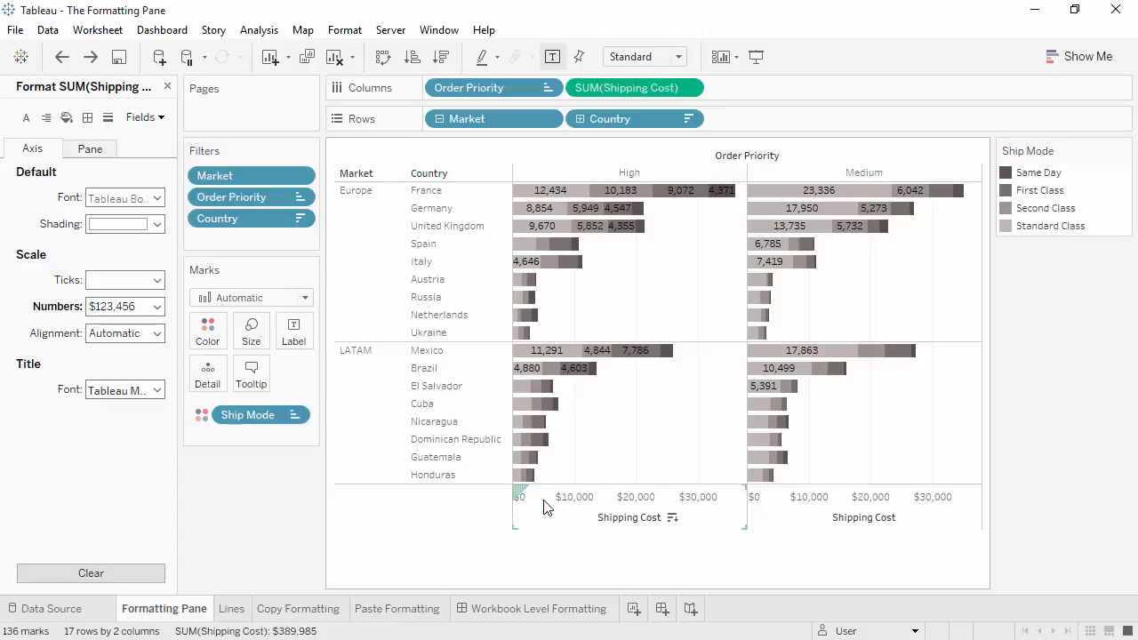
- Set the worksheet's default font to Times New Roman, size 10, in red
right_click(601, 422)
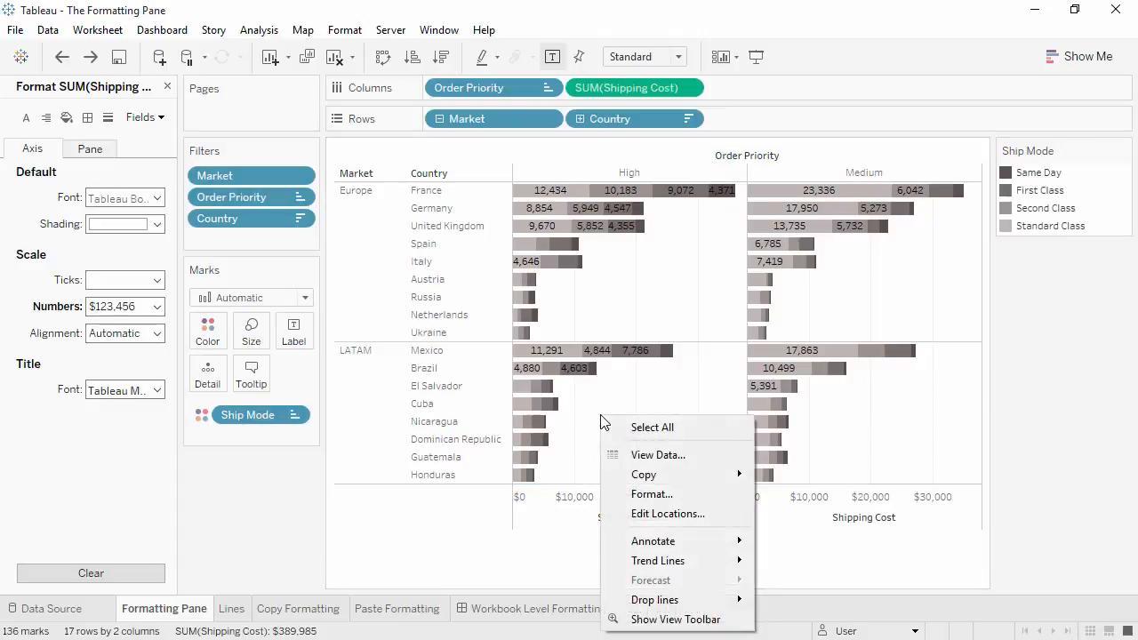
left_click(652, 495)
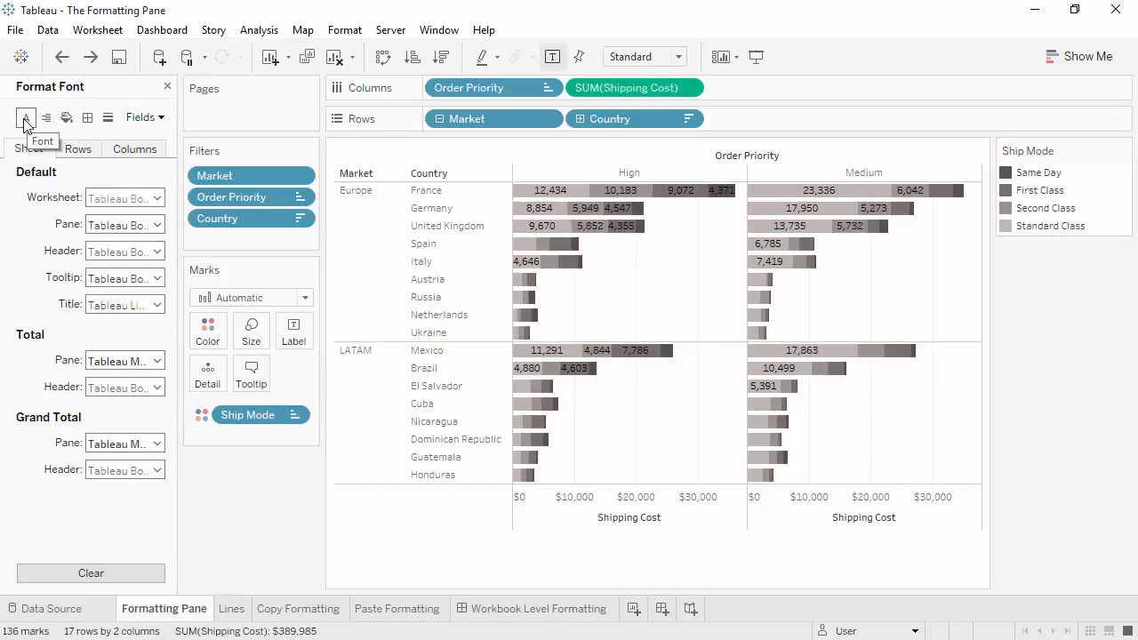
left_click(132, 198)
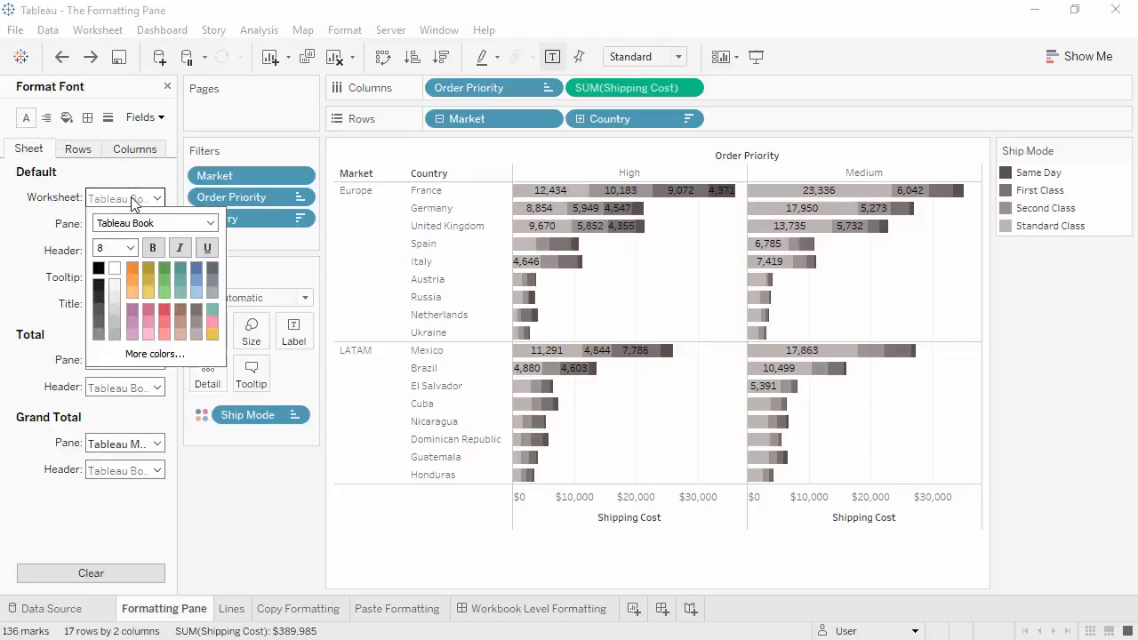
left_click(209, 223)
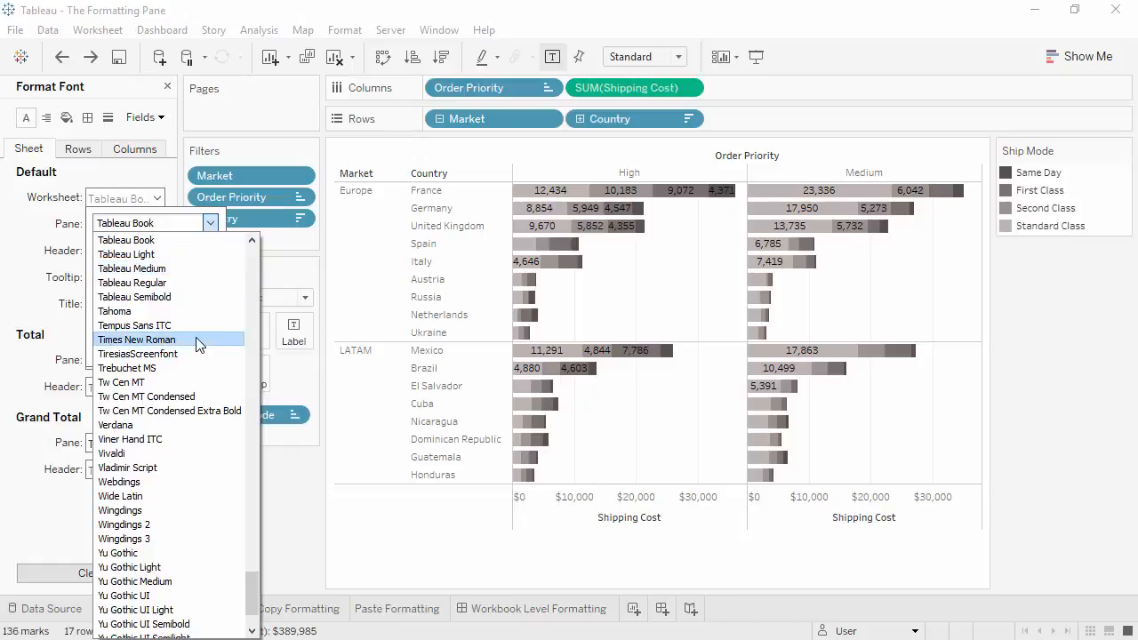
left_click(142, 340)
left_click(131, 248)
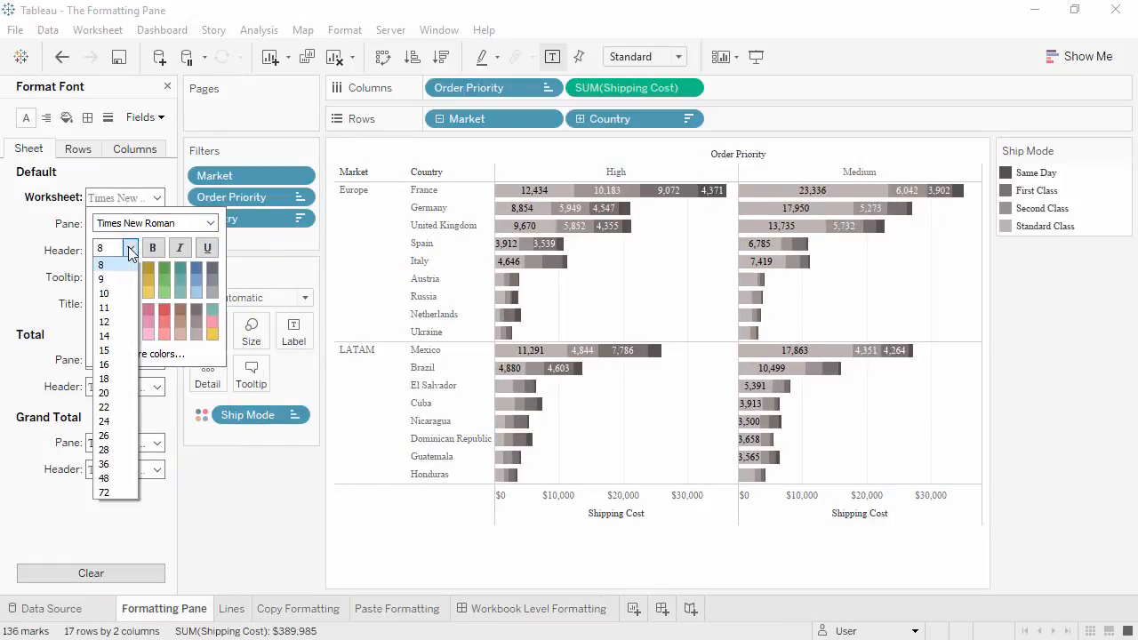
left_click(120, 292)
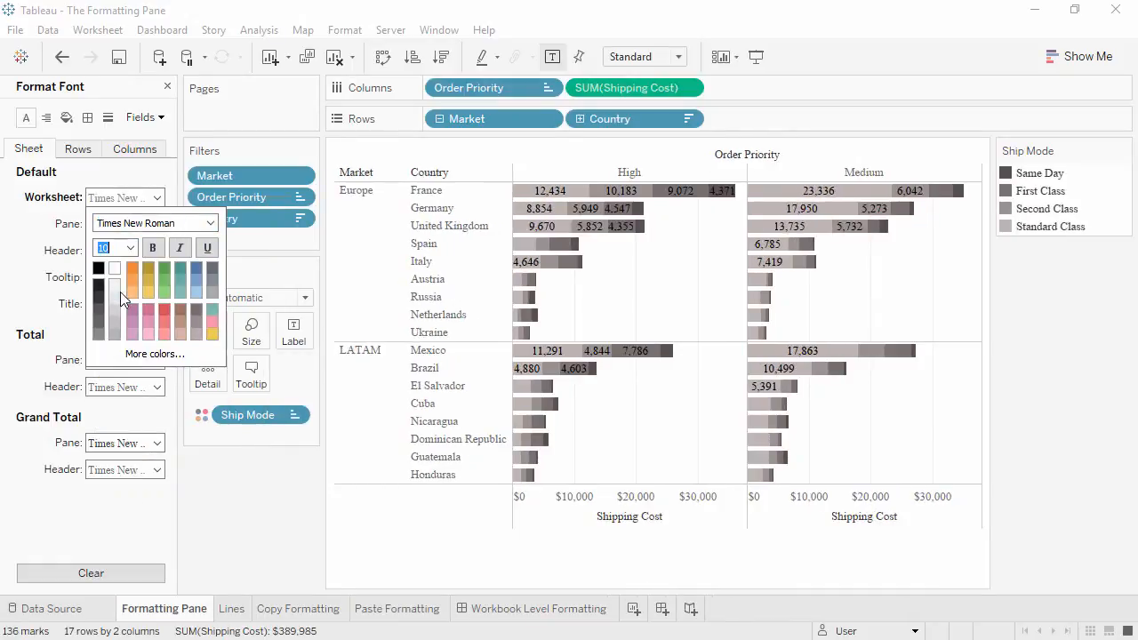
left_click(164, 312)
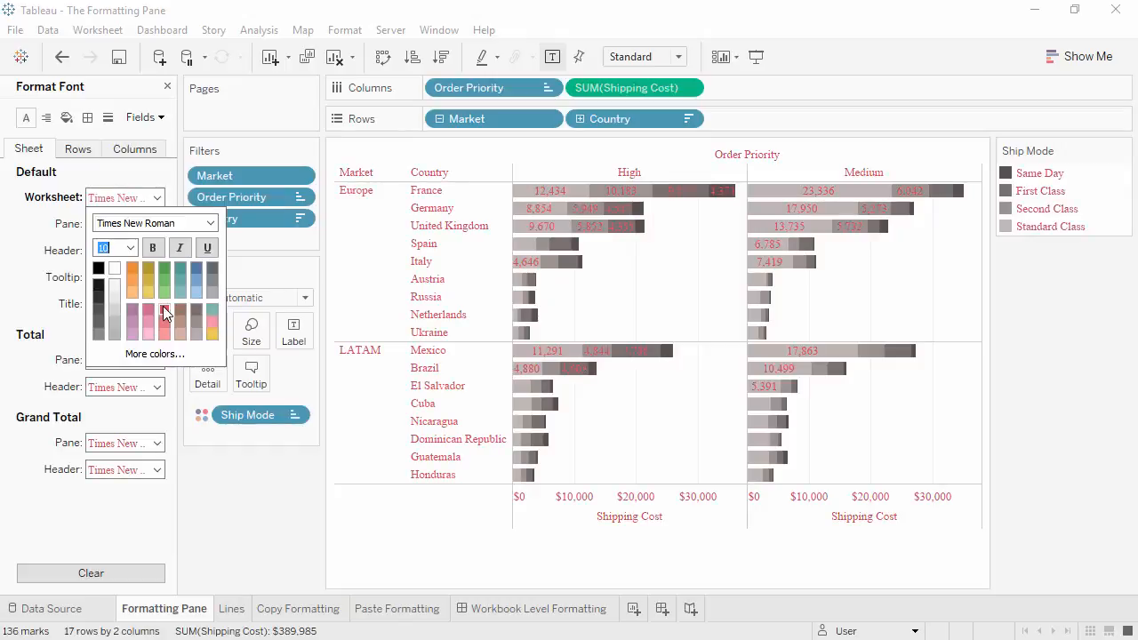
left_click(38, 302)
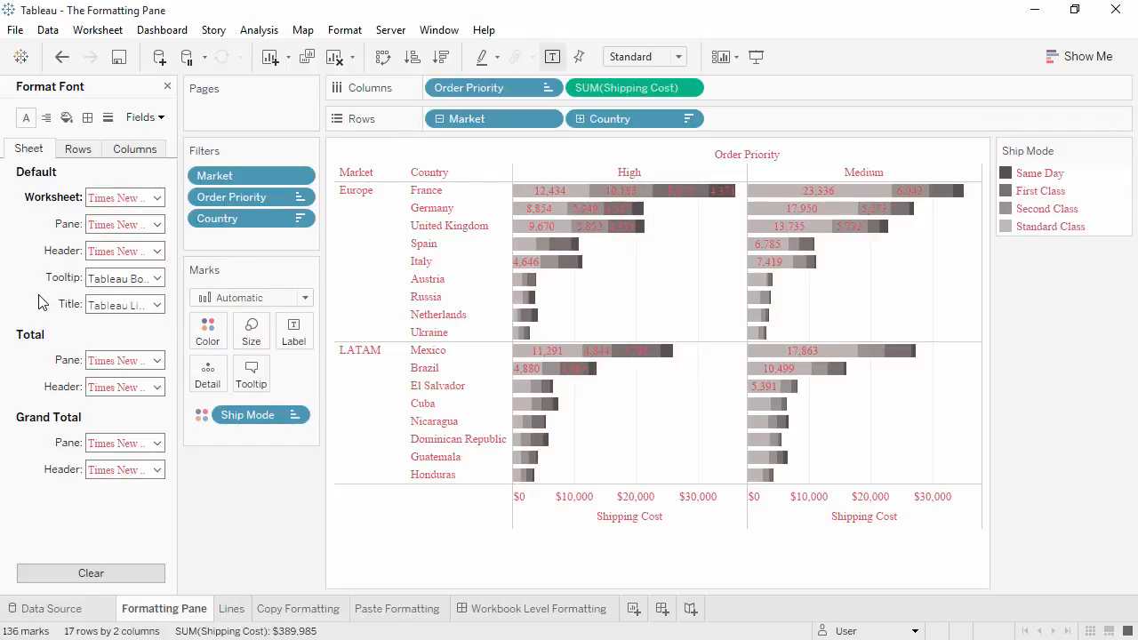
- Change the default column header font color to blue
left_click(72, 155)
left_click(121, 157)
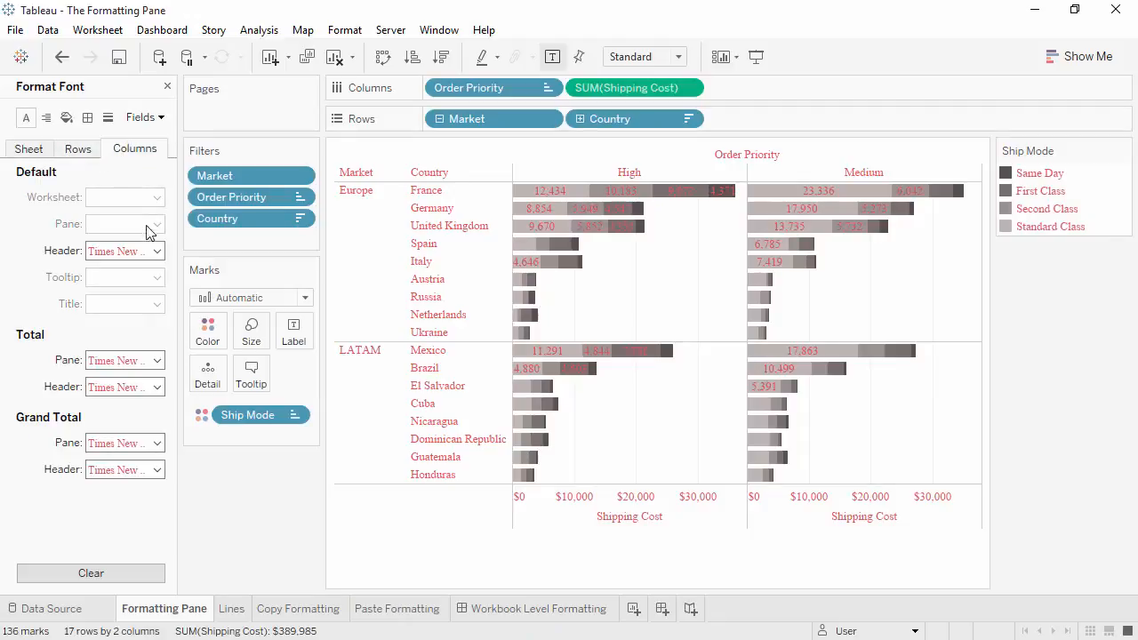
left_click(156, 250)
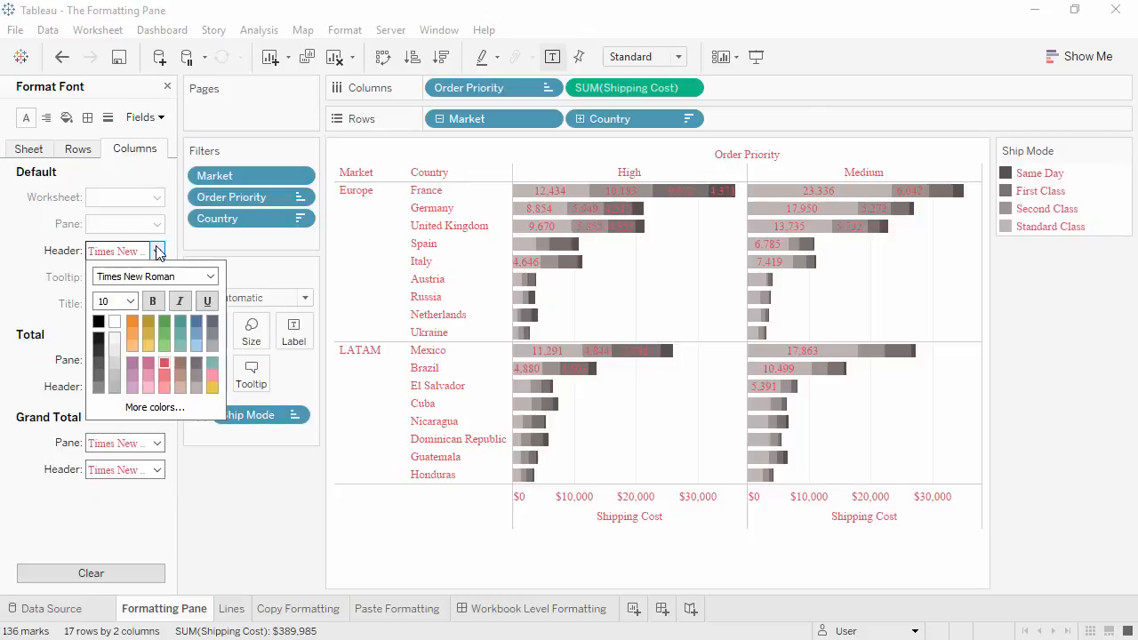
left_click(195, 321)
- Return to the sheet-level font settings and clear all font formatting
left_click(42, 153)
left_click(41, 153)
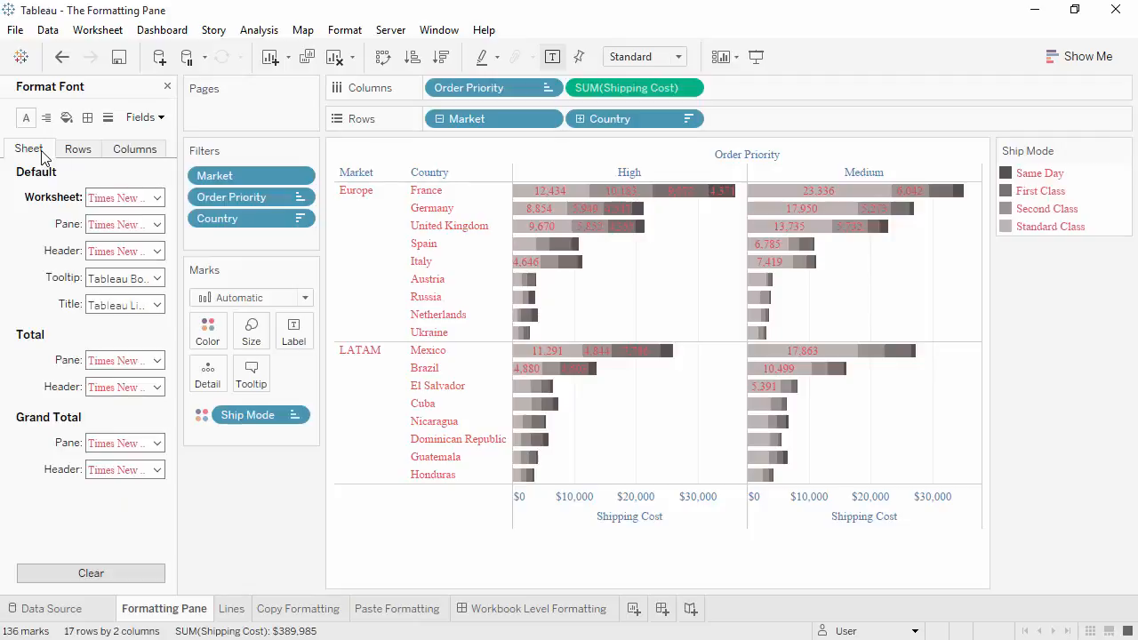
left_click(53, 576)
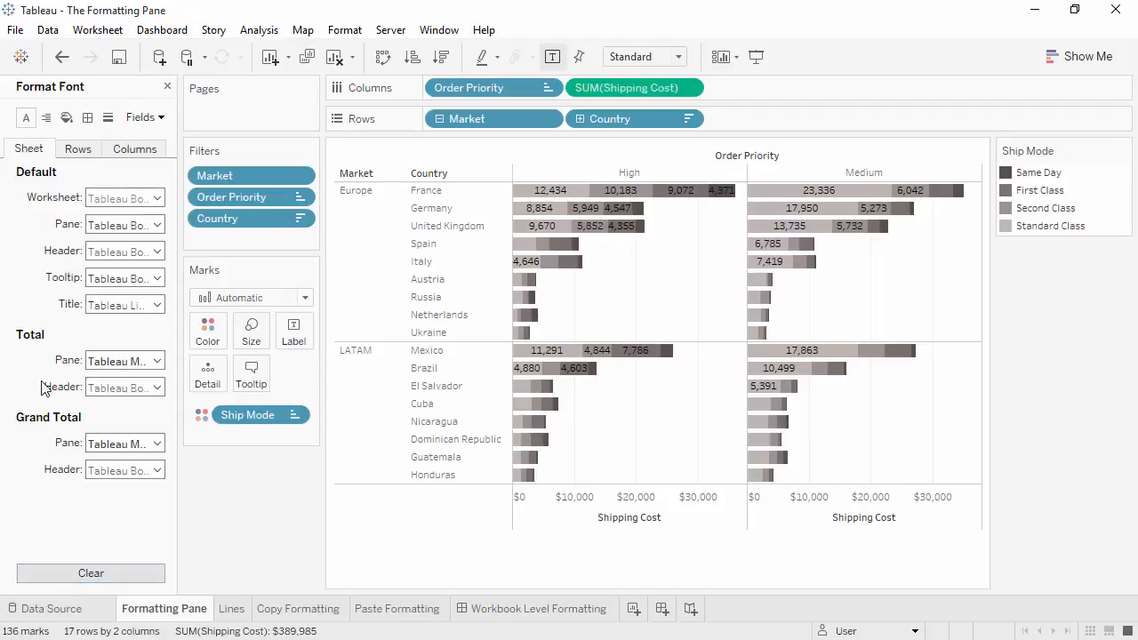
- Rotate the default pane text direction for the sheet so the bar labels read vertically upward
left_click(46, 118)
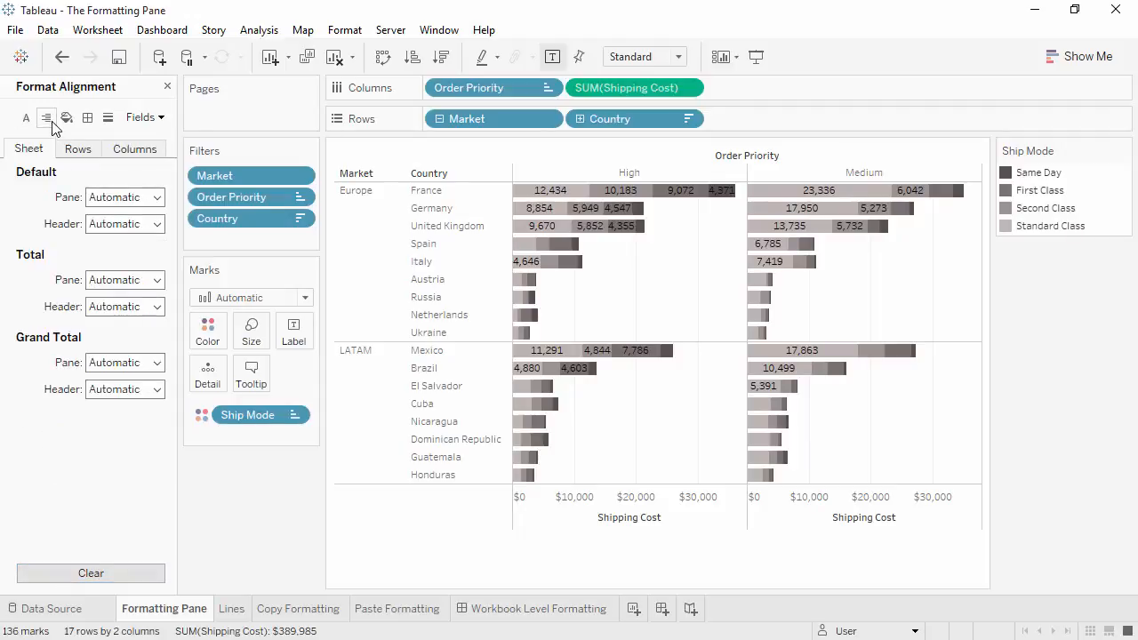
left_click(153, 198)
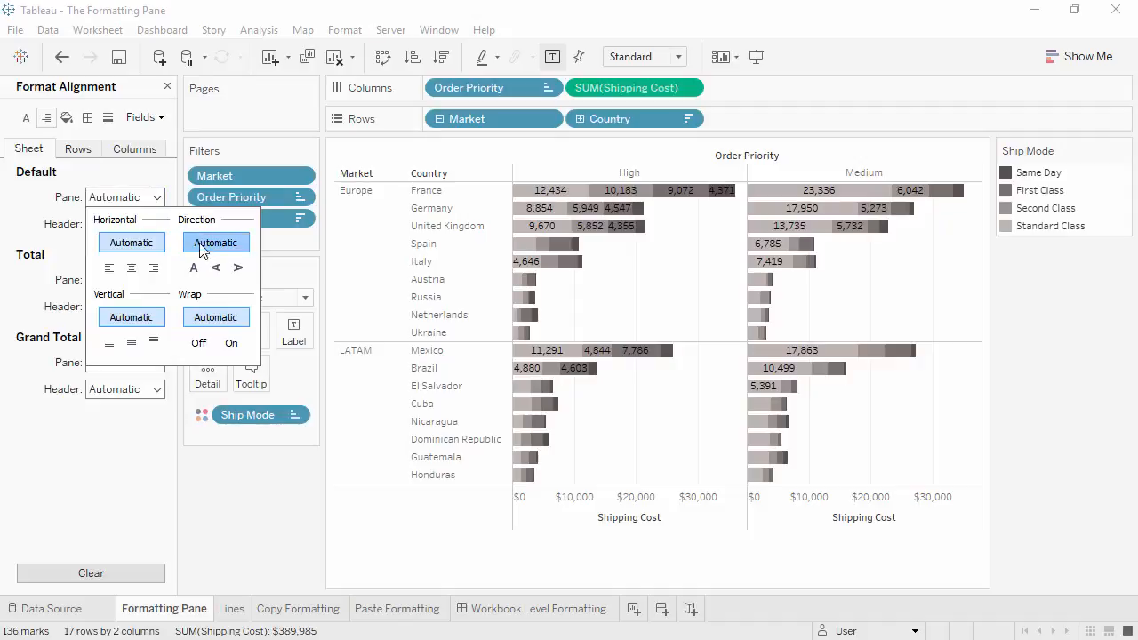
left_click(216, 268)
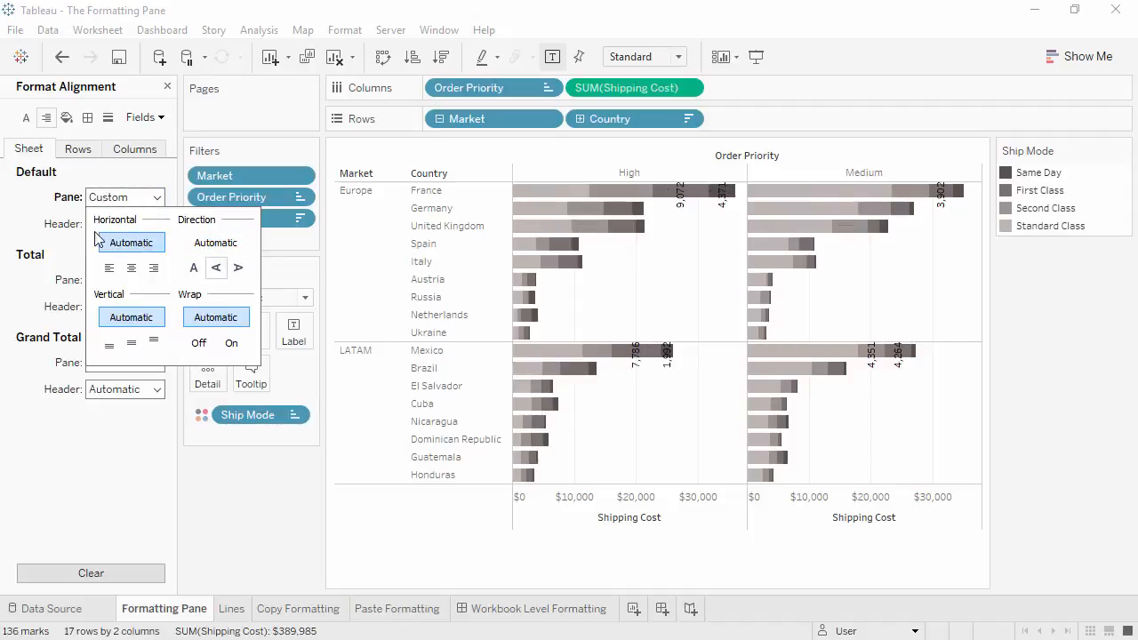
left_click(69, 234)
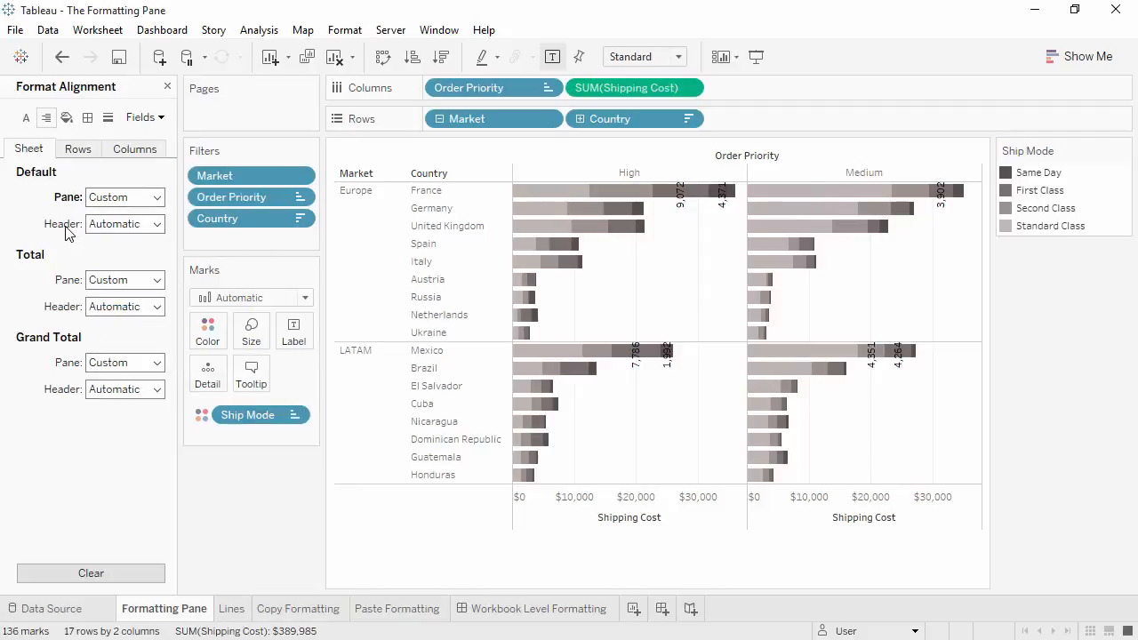
- Center the sheet's default header text horizontally, and clear all alignment formatting
left_click(151, 224)
left_click(132, 294)
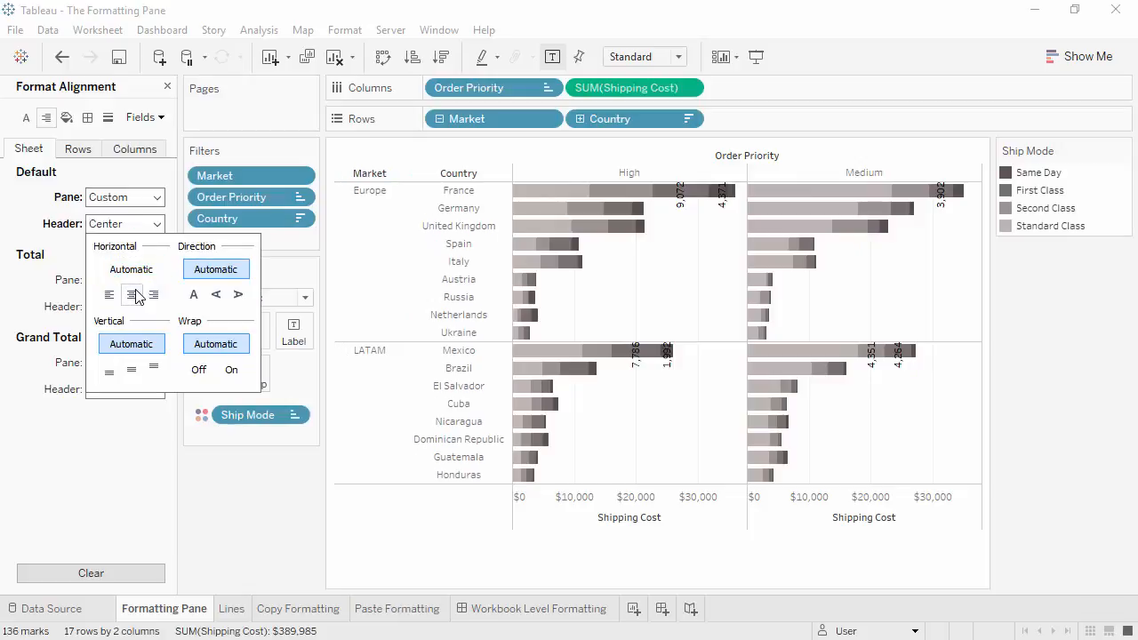
left_click(38, 214)
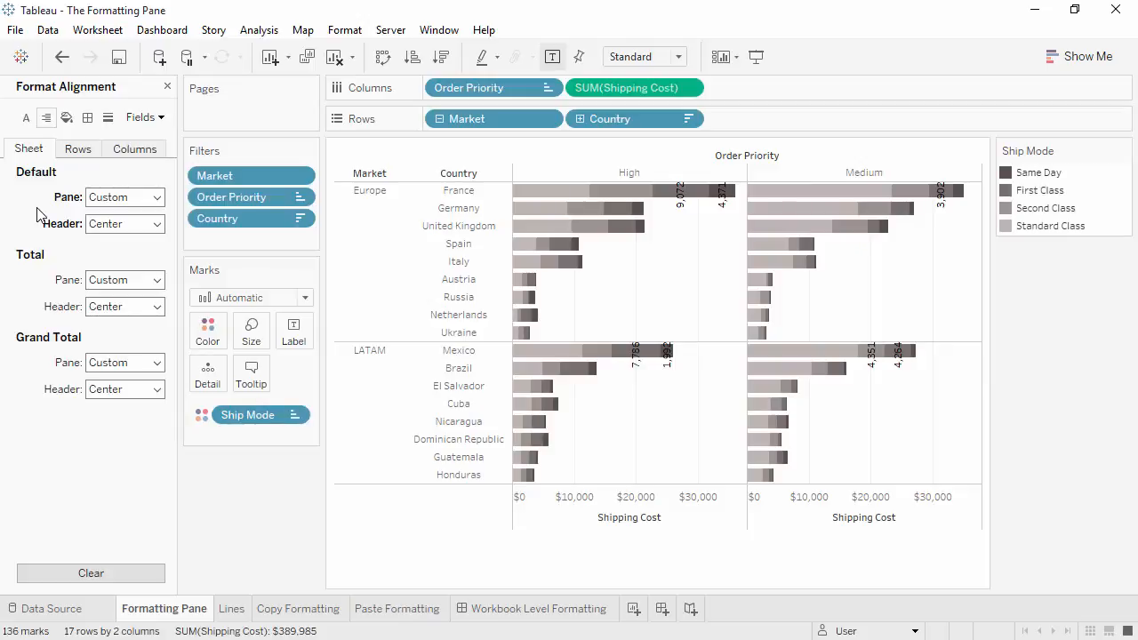
left_click(64, 580)
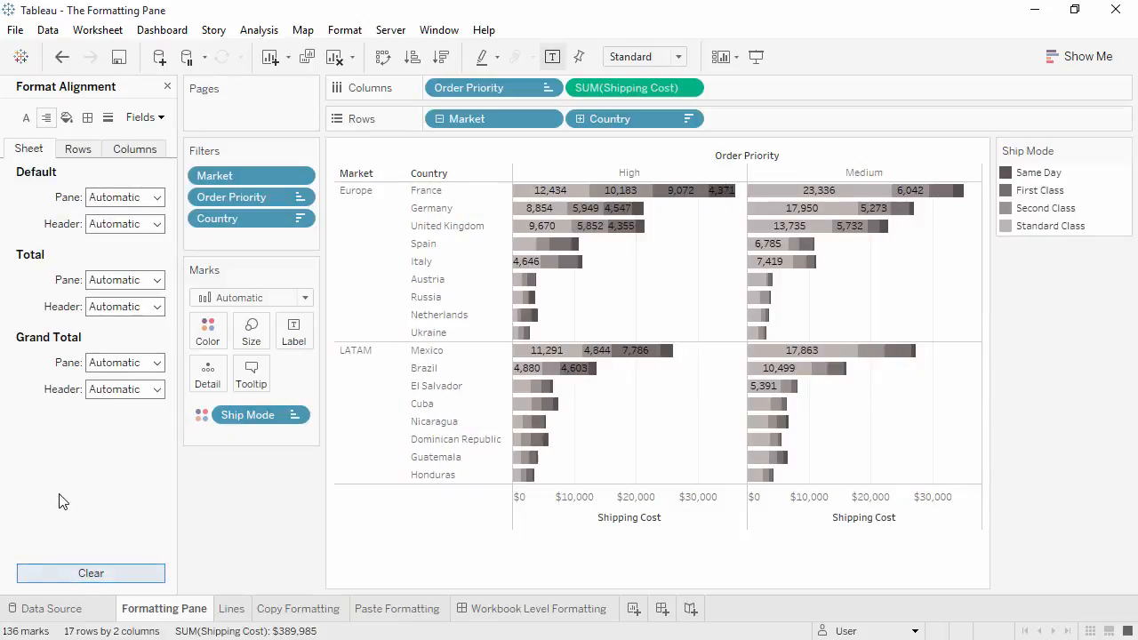
- Set the sheet's row banding shading for the pane to a light orange
left_click(66, 117)
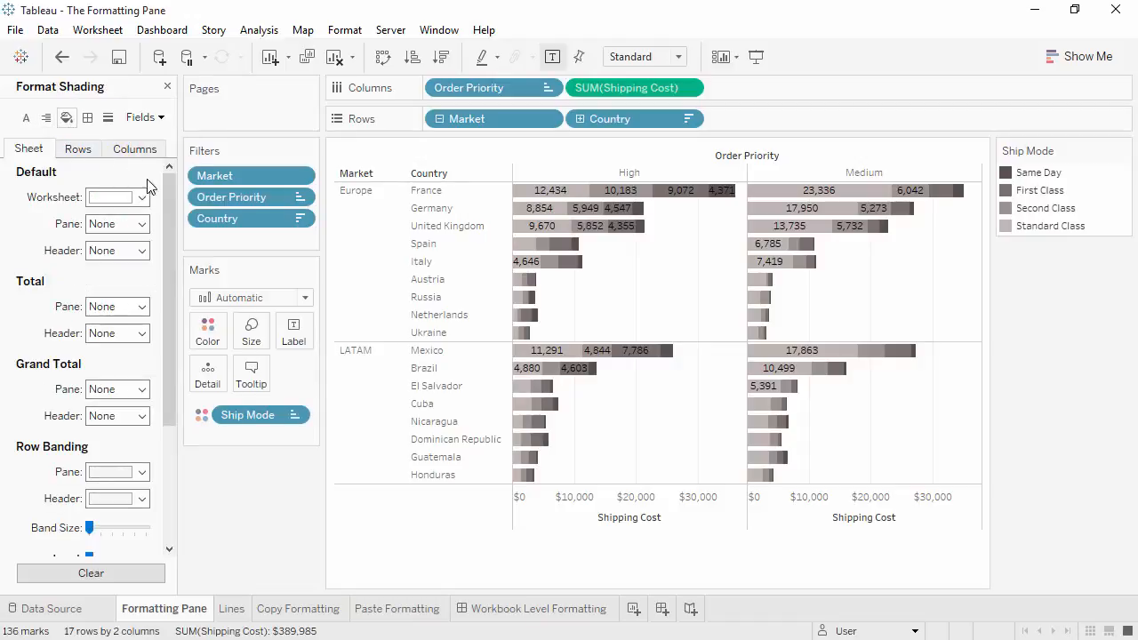
left_click_drag(166, 190, 173, 314)
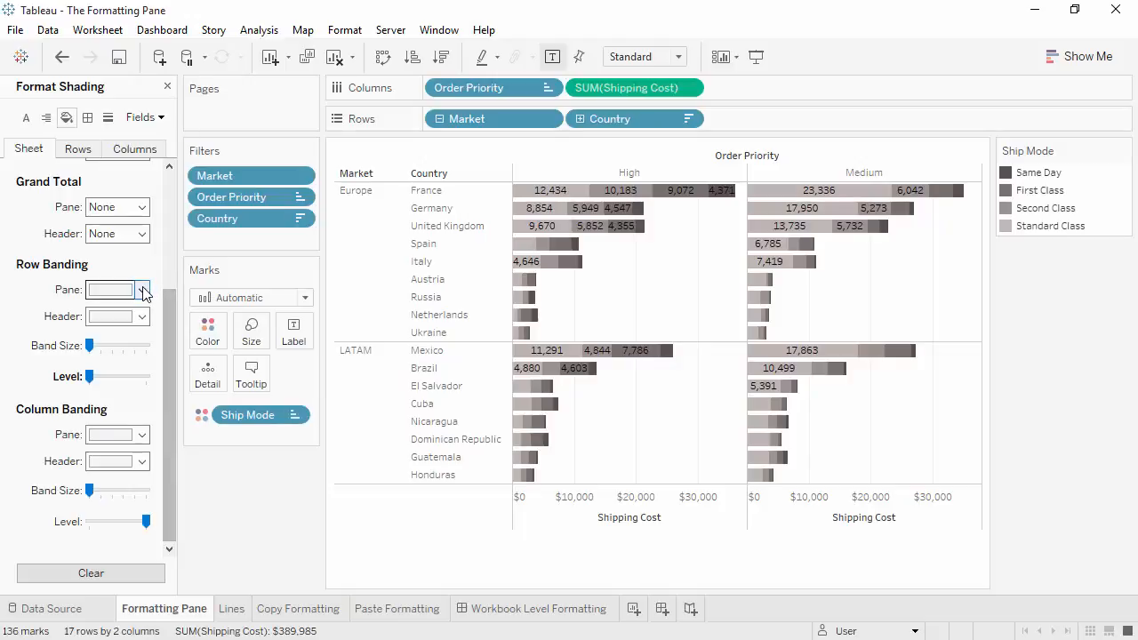
left_click(142, 290)
left_click(153, 338)
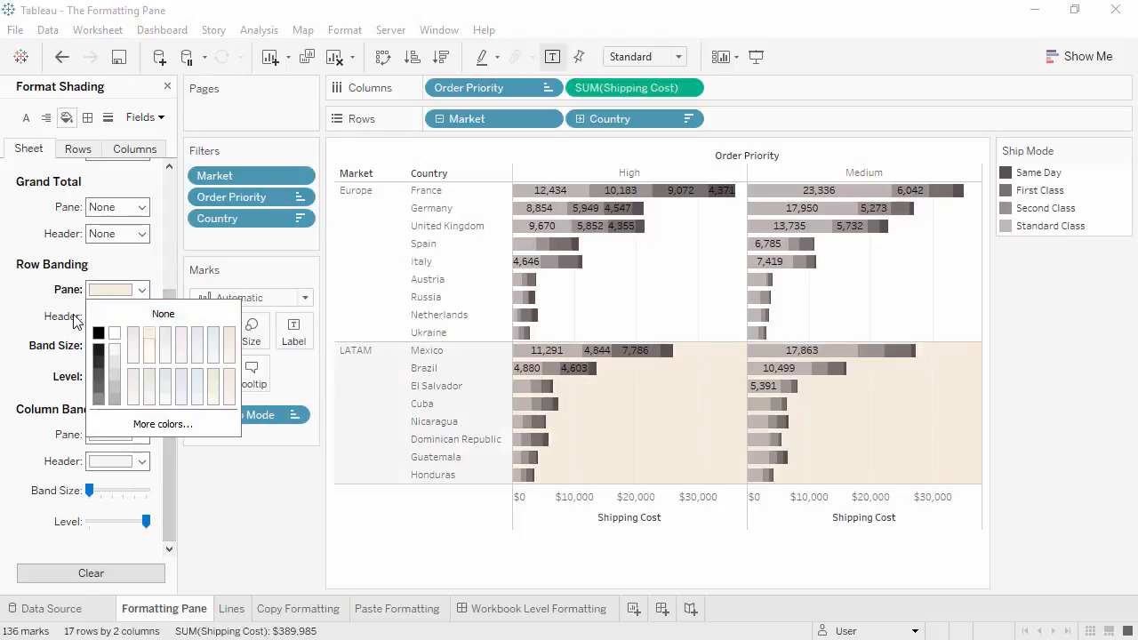
- Set the row banding shading for the headers to a light purple
left_click(141, 316)
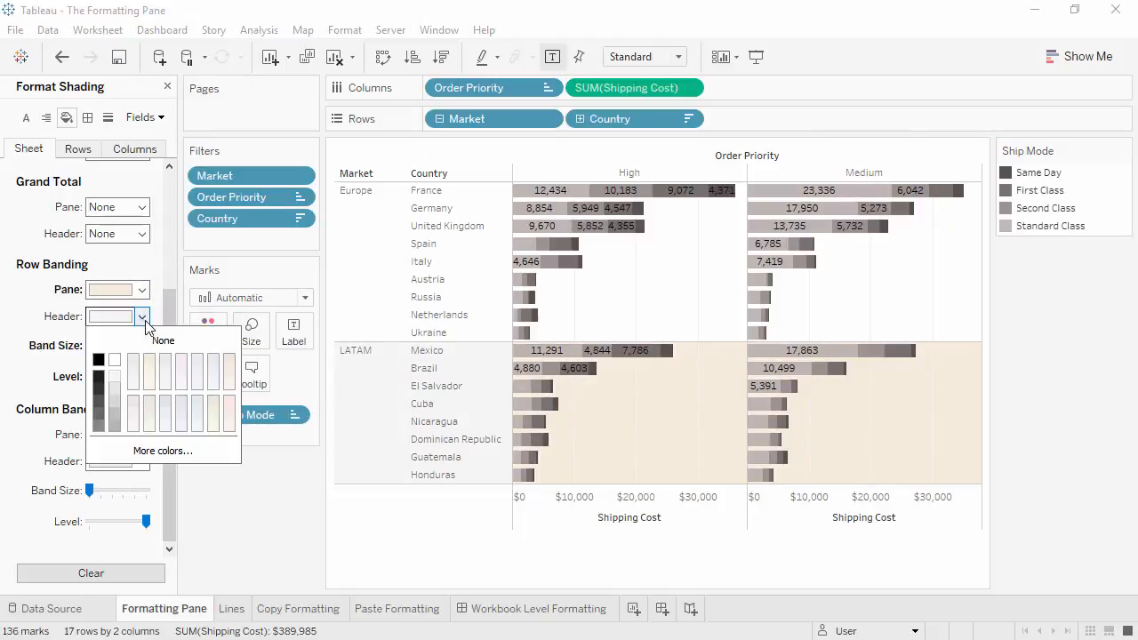
left_click(181, 360)
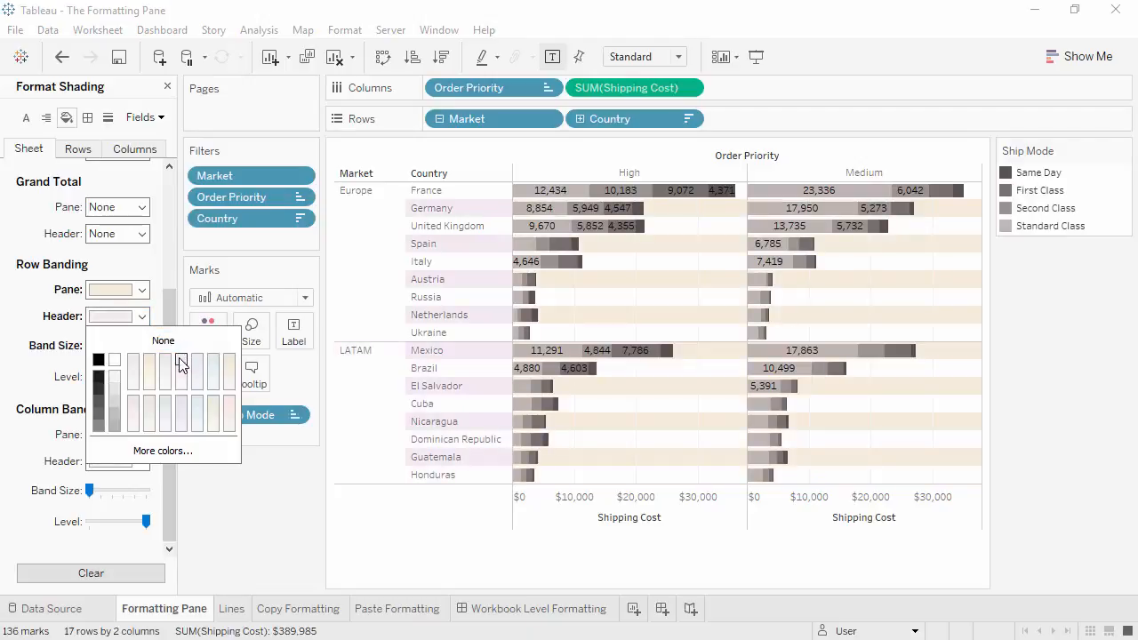
left_click(71, 364)
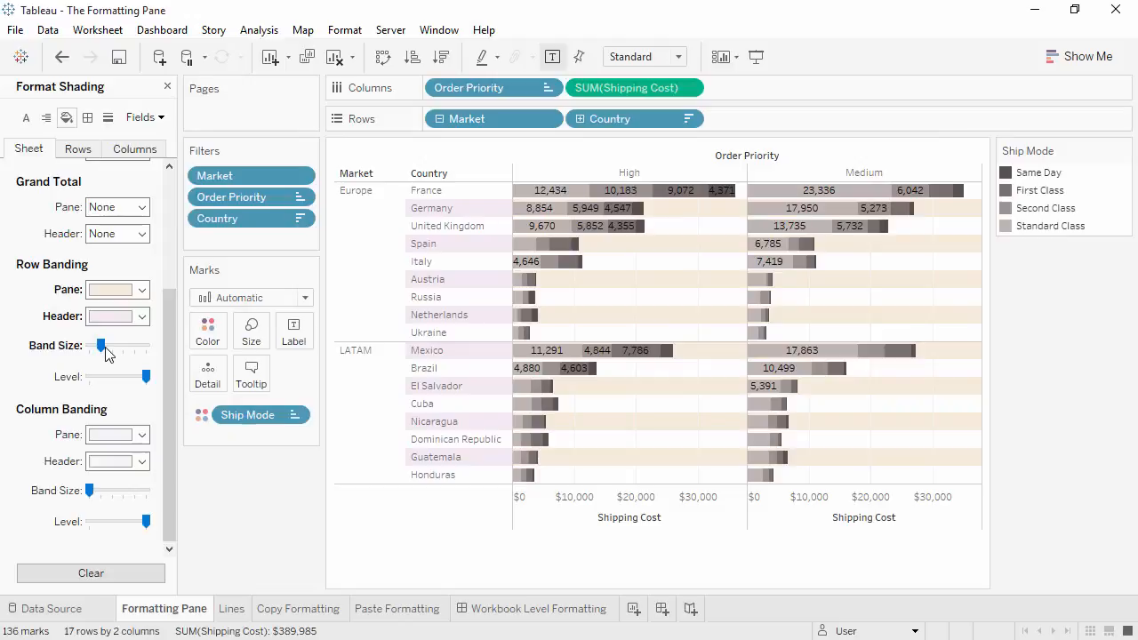
- Increase the row band size to three rows and lower the row banding level to its minimum
left_click_drag(105, 352, 122, 346)
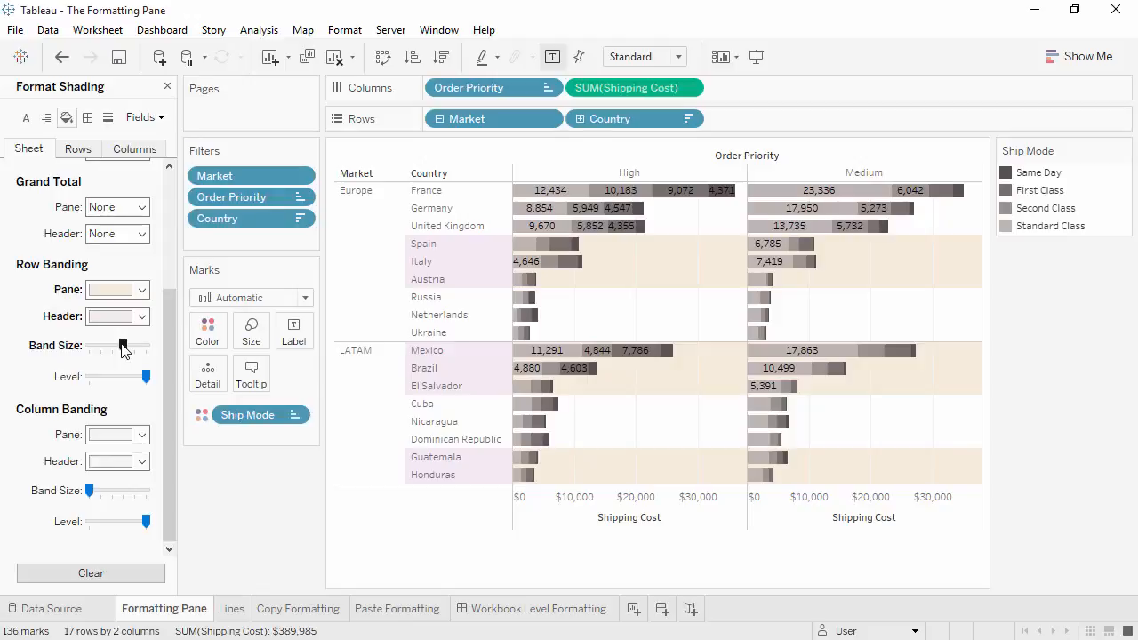
left_click_drag(145, 379, 89, 376)
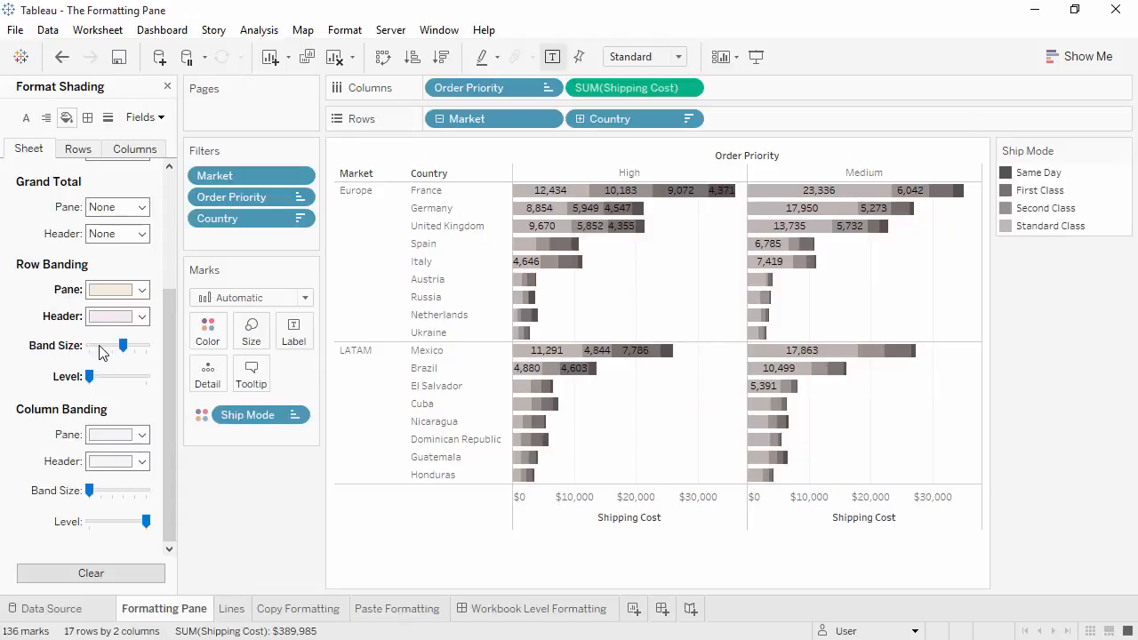
- Reduce the row band size to one row and raise the row banding level to its maximum
left_click(100, 347)
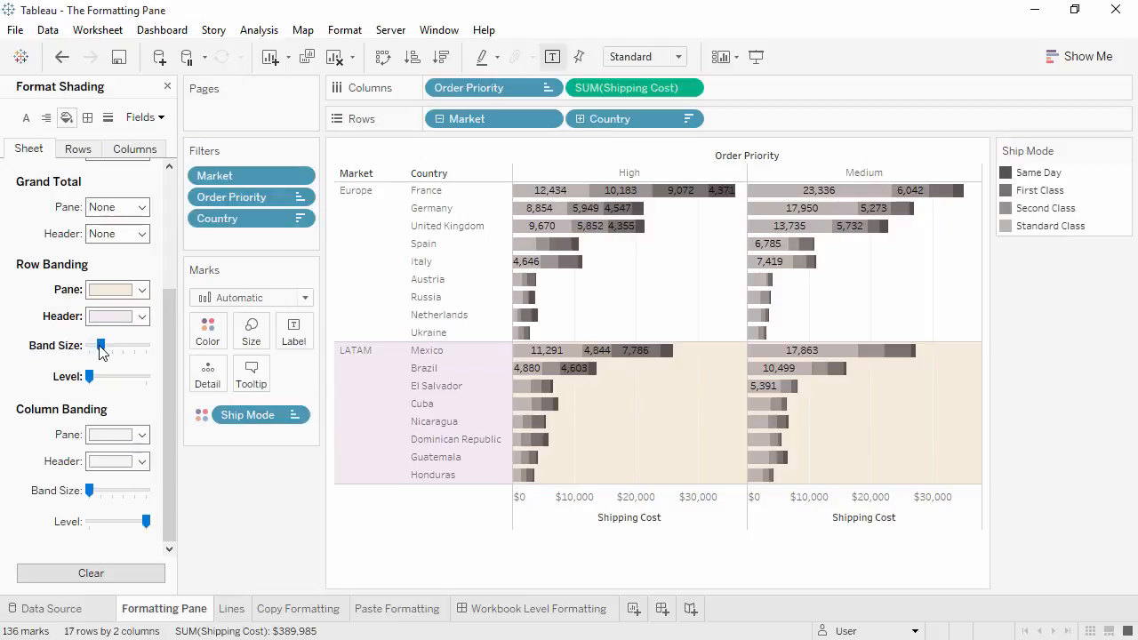
left_click(146, 378)
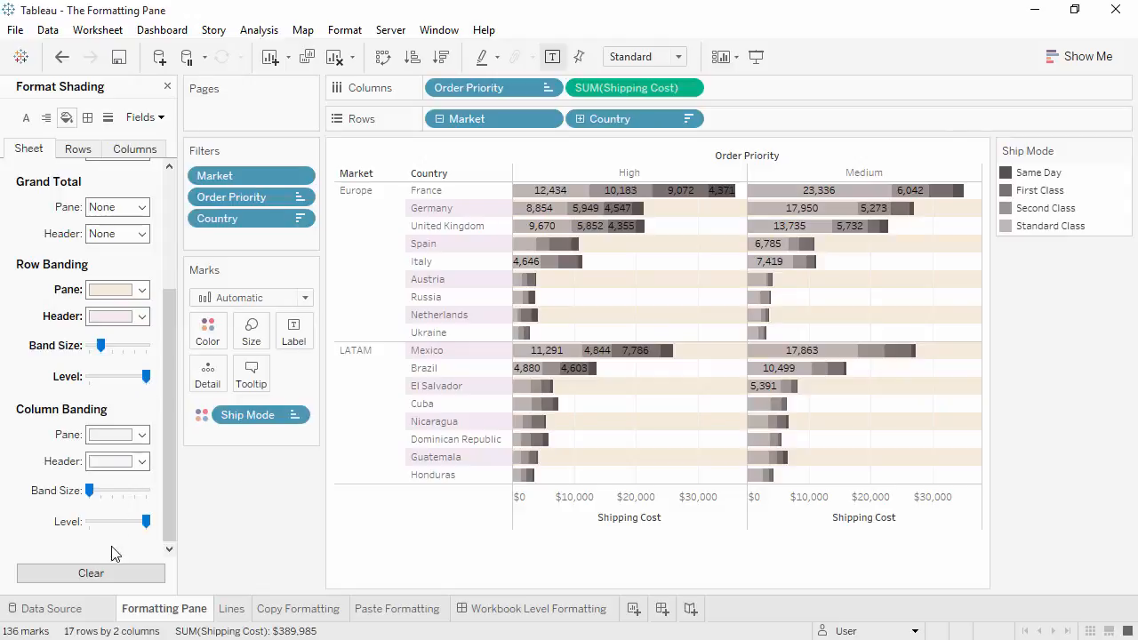
- Clear the sheet's shading formatting and display the border formatting options
left_click(90, 574)
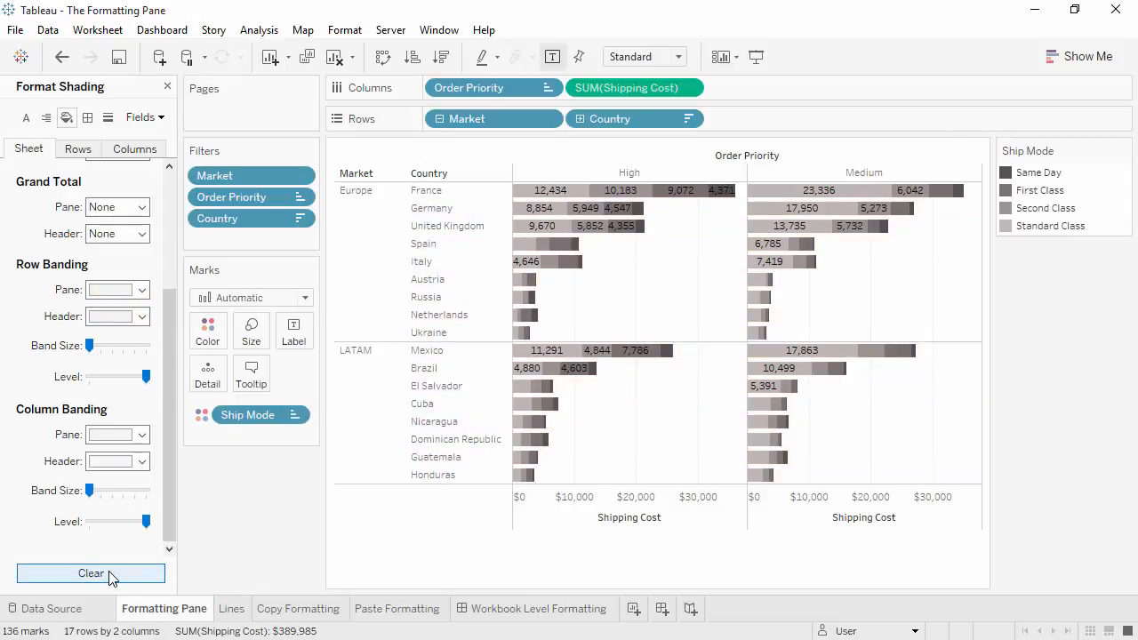
left_click(87, 118)
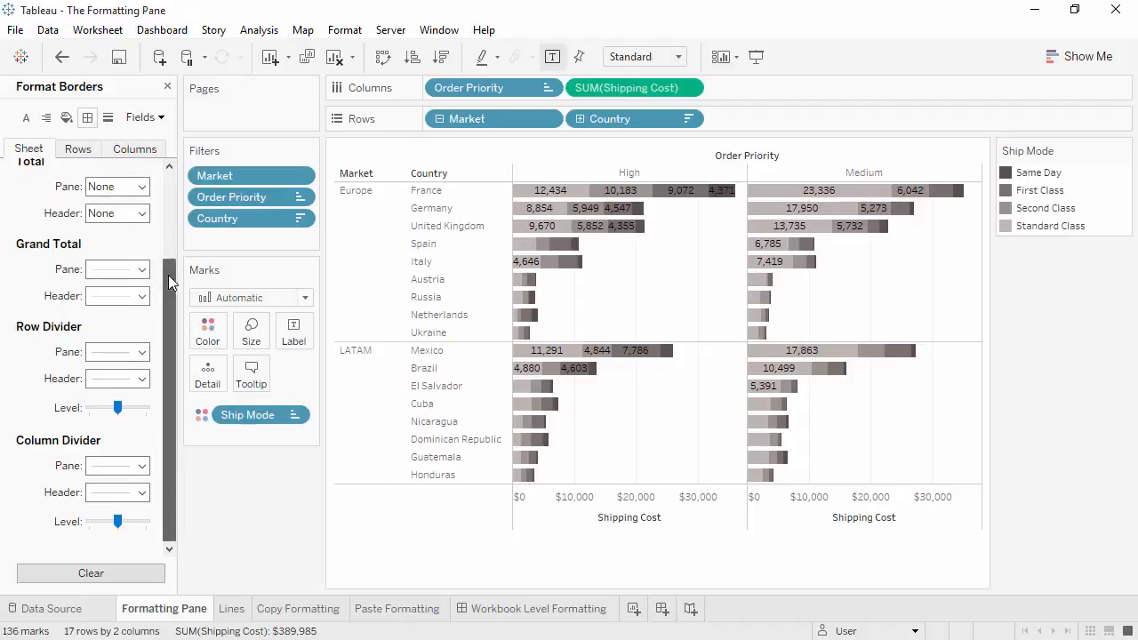
left_click_drag(168, 274, 167, 182)
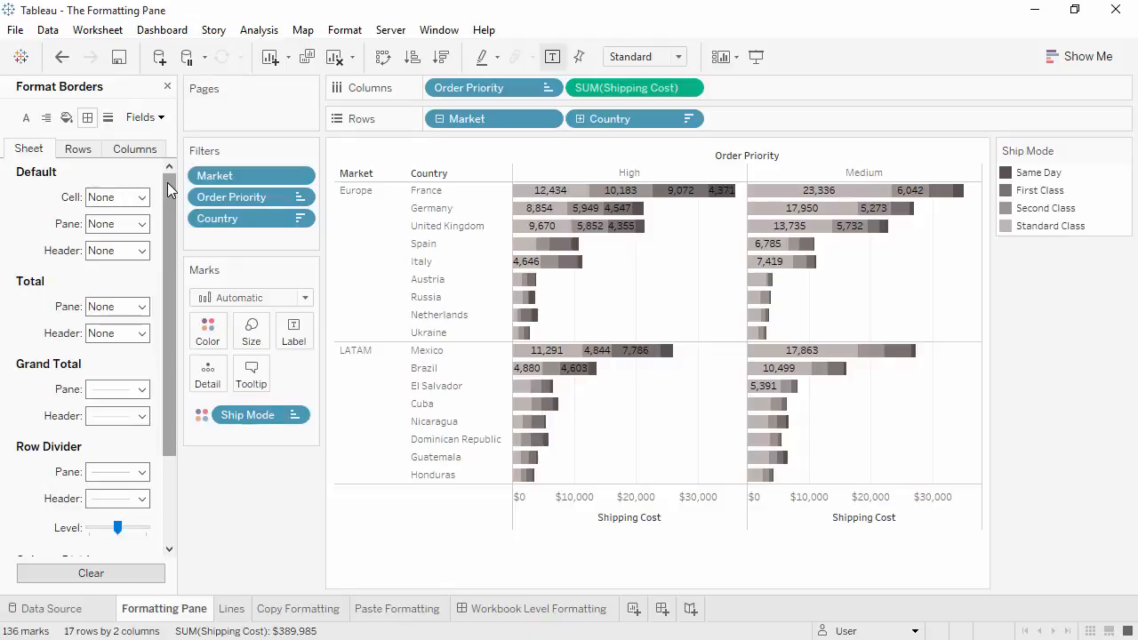
- Try a dashed gold border on the default headers and set it back to None
left_click(144, 250)
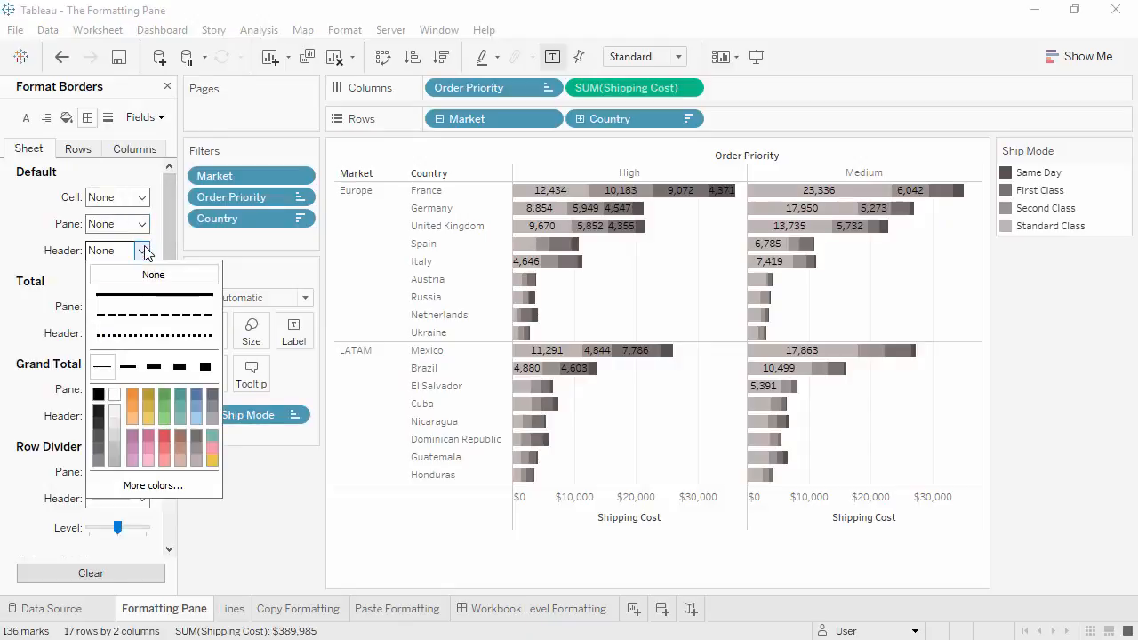
left_click(133, 335)
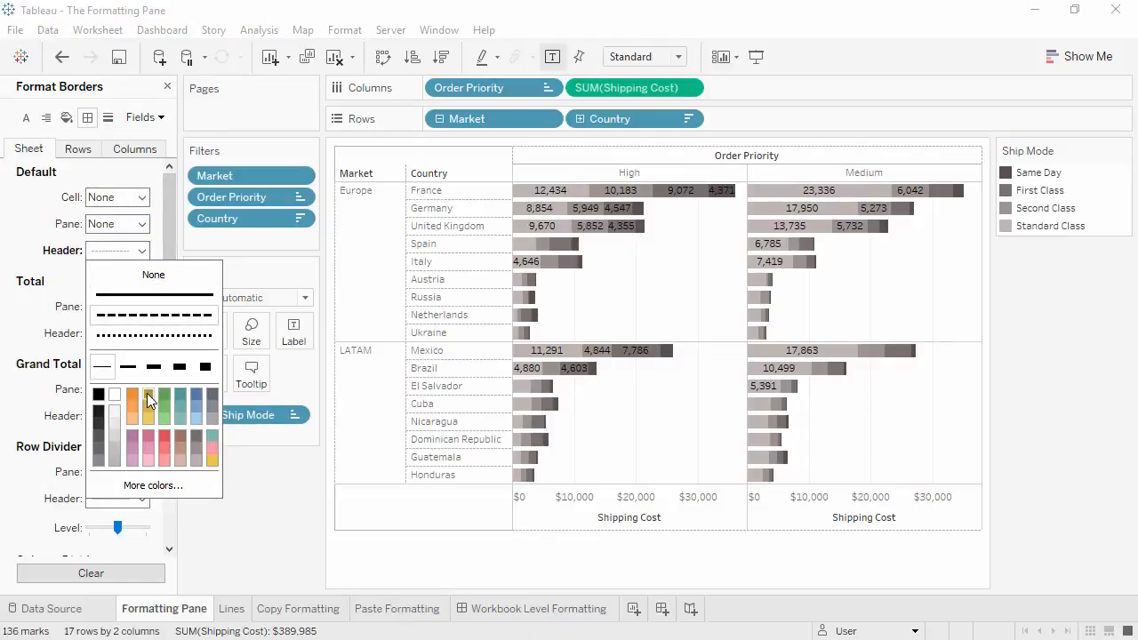
left_click(147, 393)
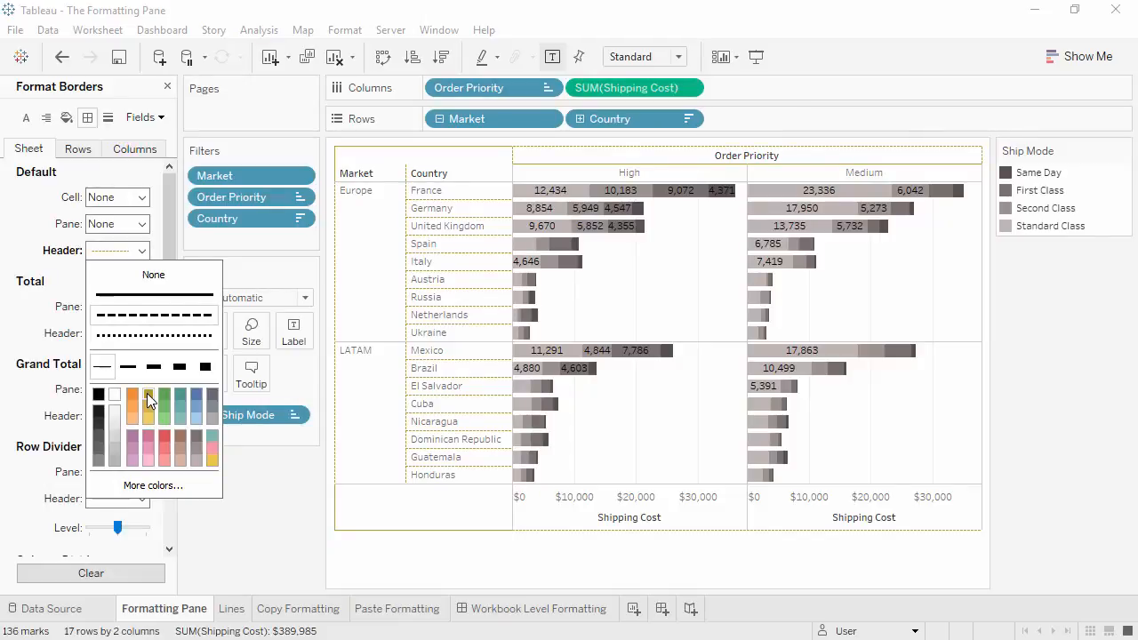
left_click(159, 278)
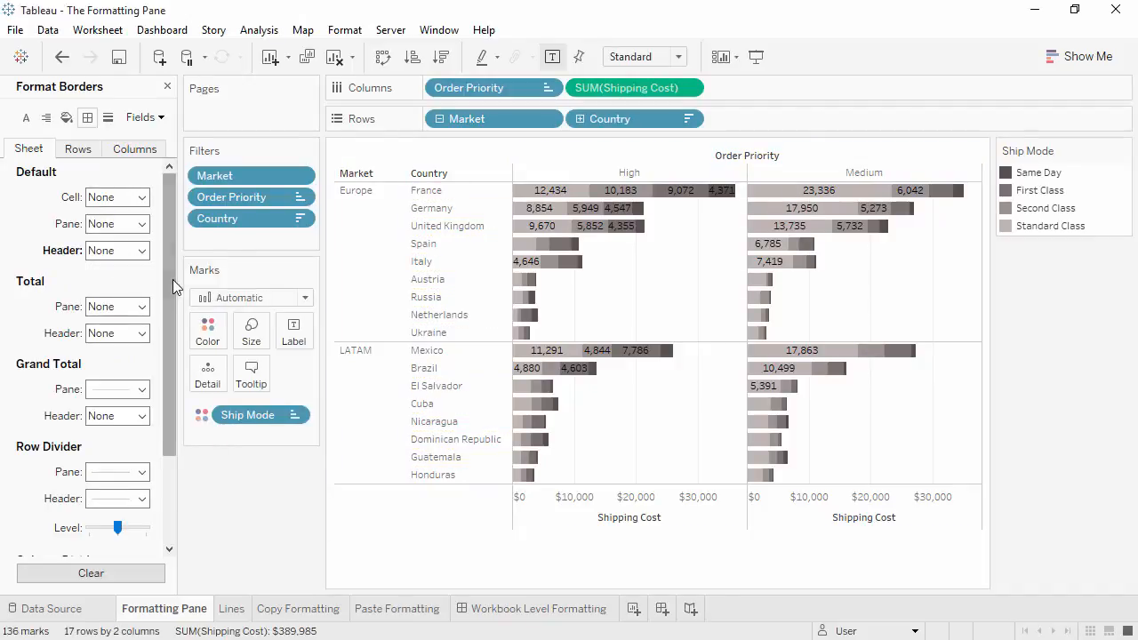
- Set the row divider for the pane to an orange dotted line of medium thickness
left_click_drag(173, 280, 171, 361)
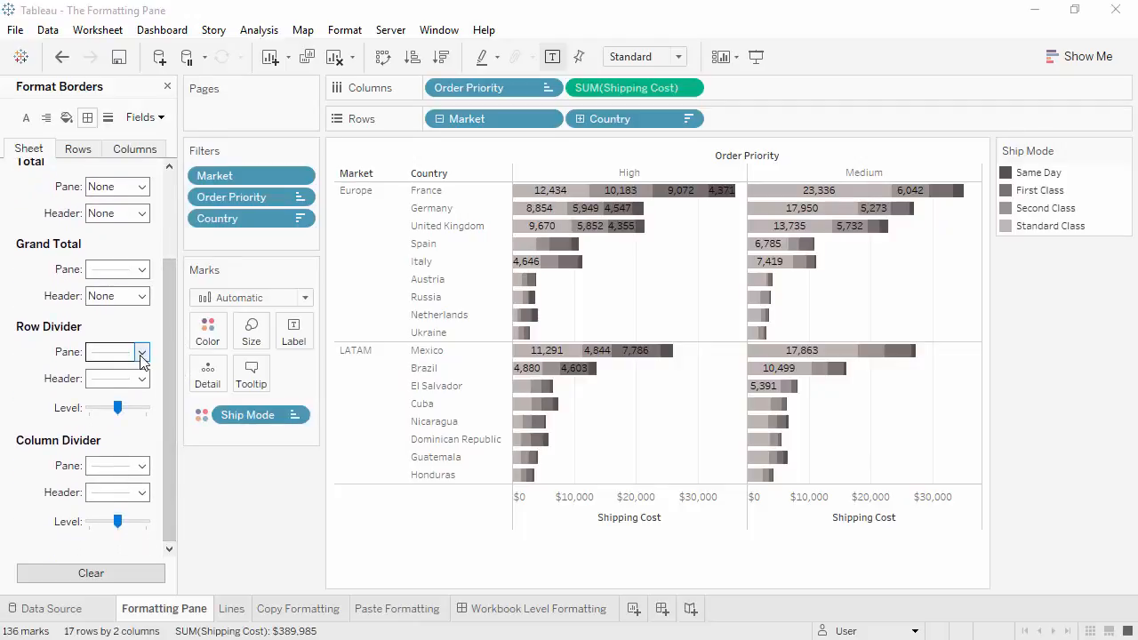
left_click(140, 353)
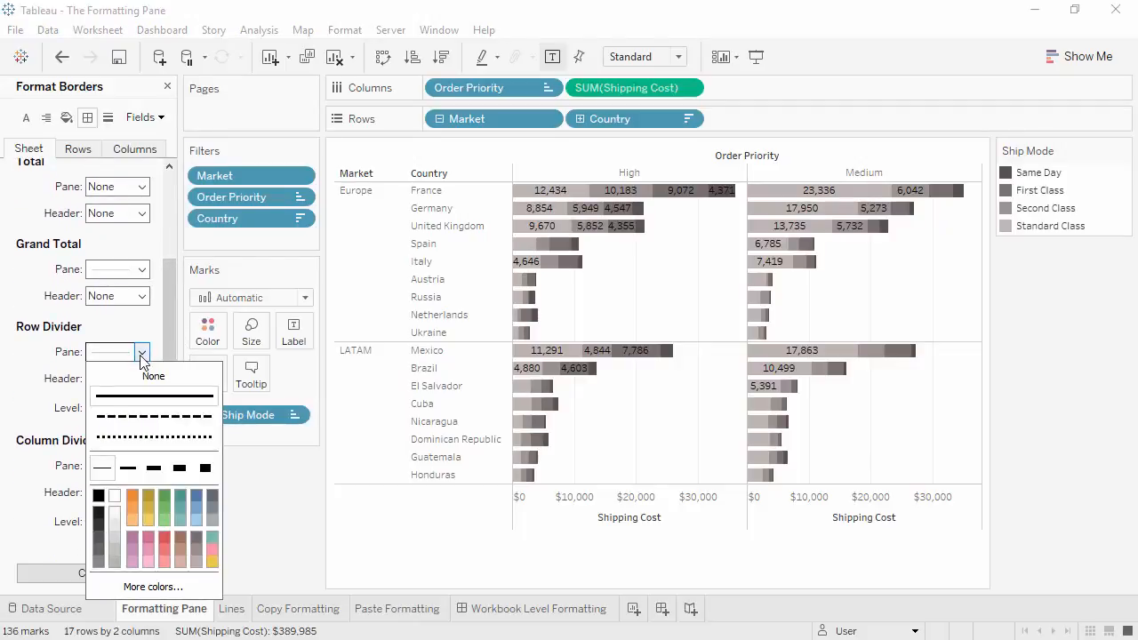
left_click(147, 437)
left_click(130, 496)
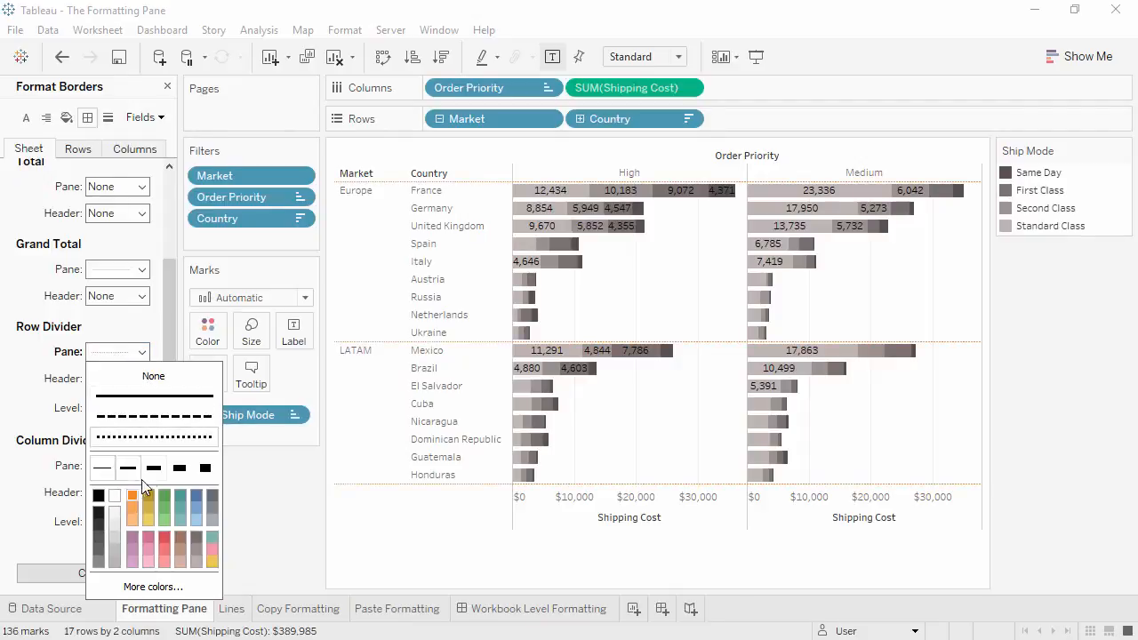
left_click(142, 476)
left_click(38, 416)
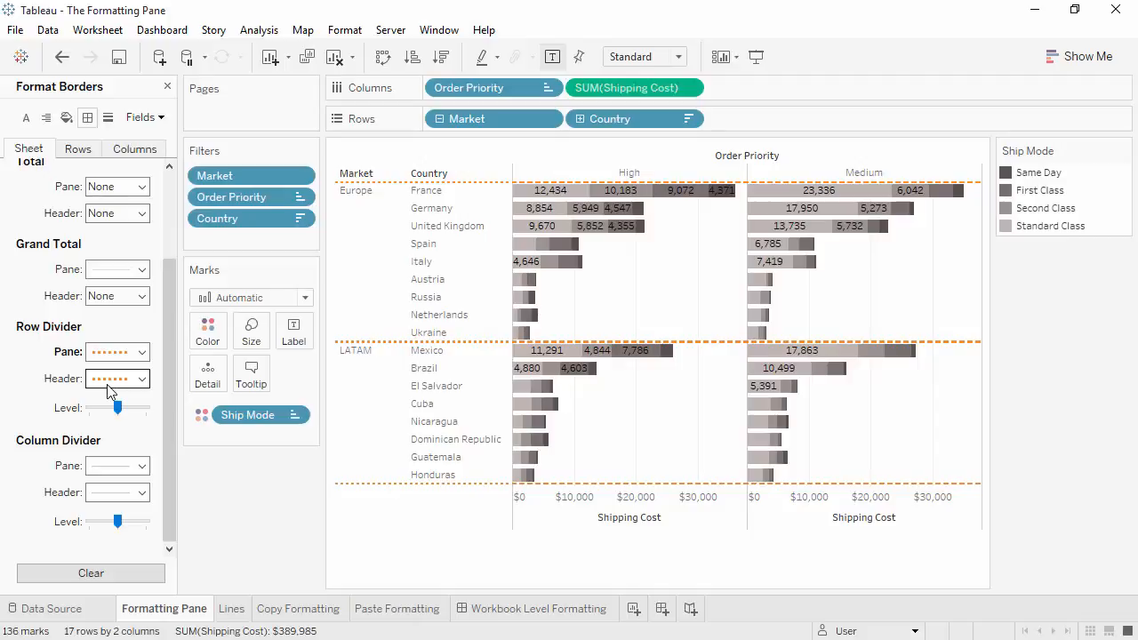
- Set the header row divider to the thinnest width and raise the row divider level to its maximum
left_click(142, 380)
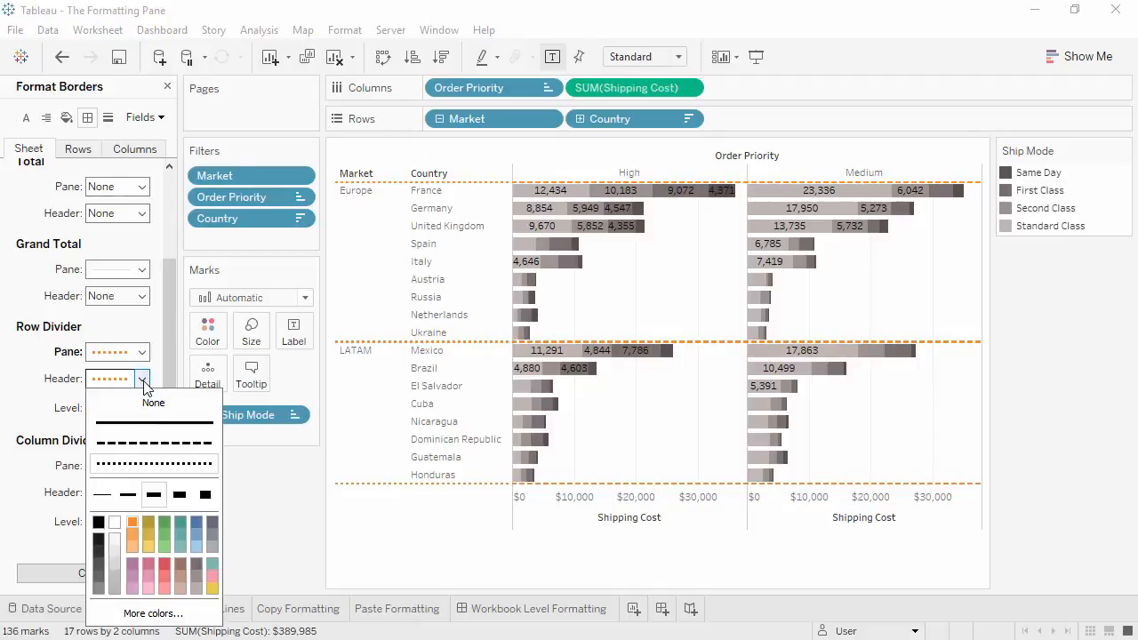
left_click(105, 496)
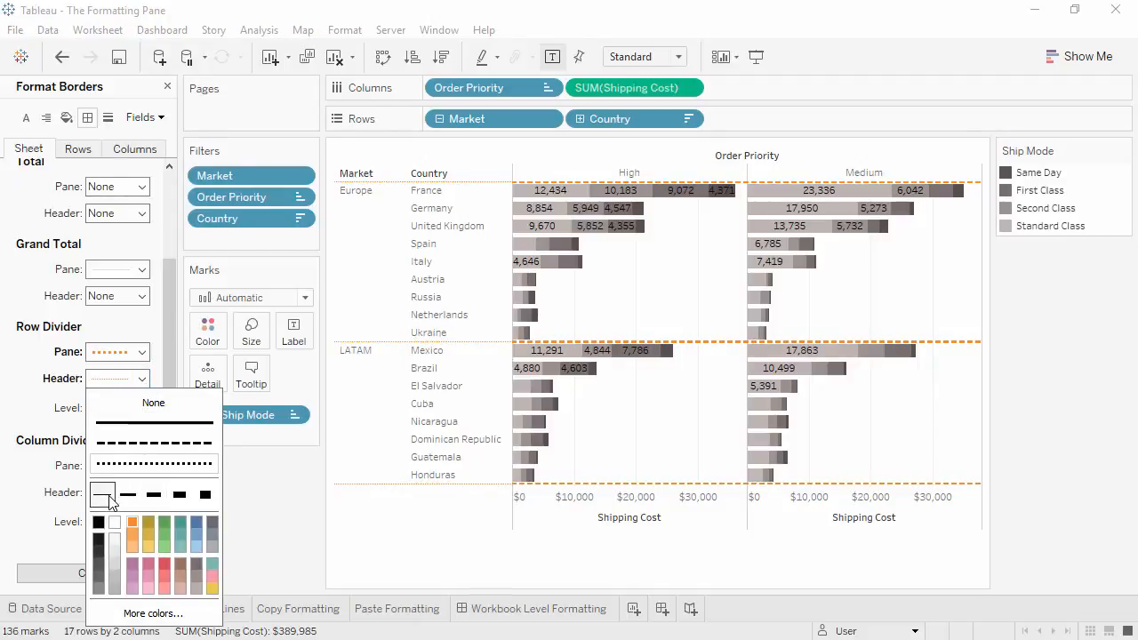
left_click(34, 409)
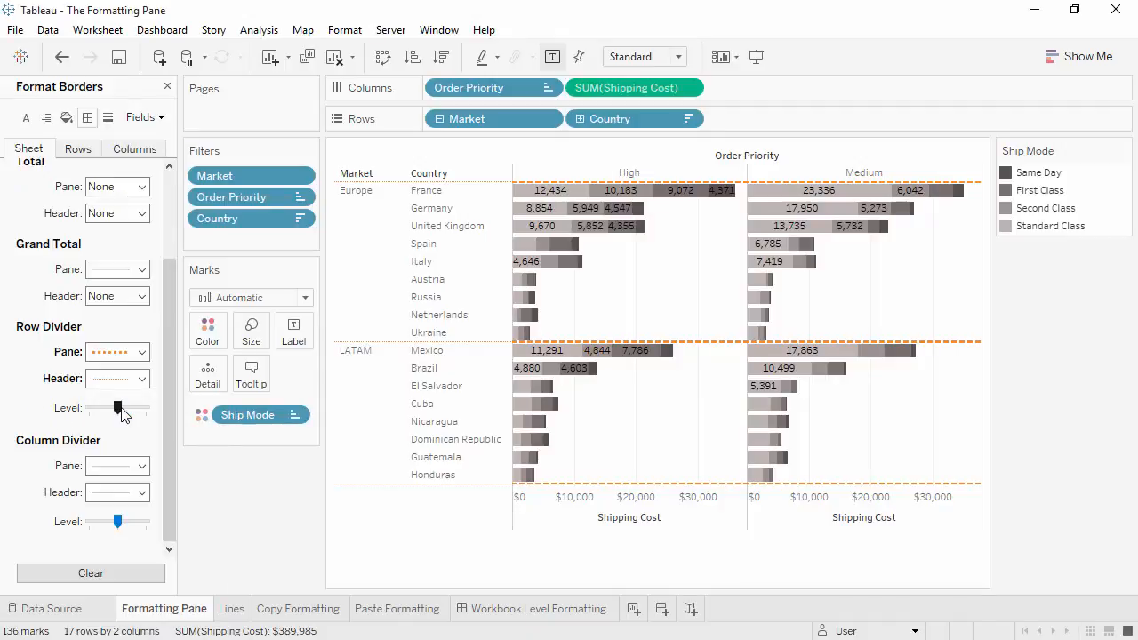
left_click_drag(118, 408, 146, 409)
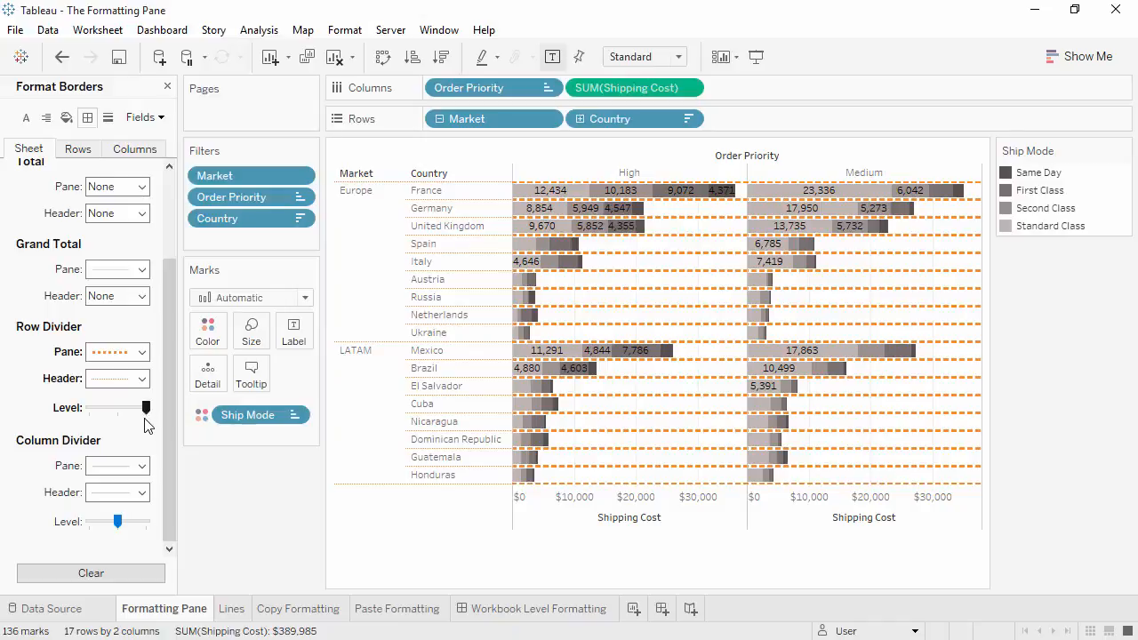
- Set the column divider for the pane to None and clear all border formatting on the sheet
left_click(141, 468)
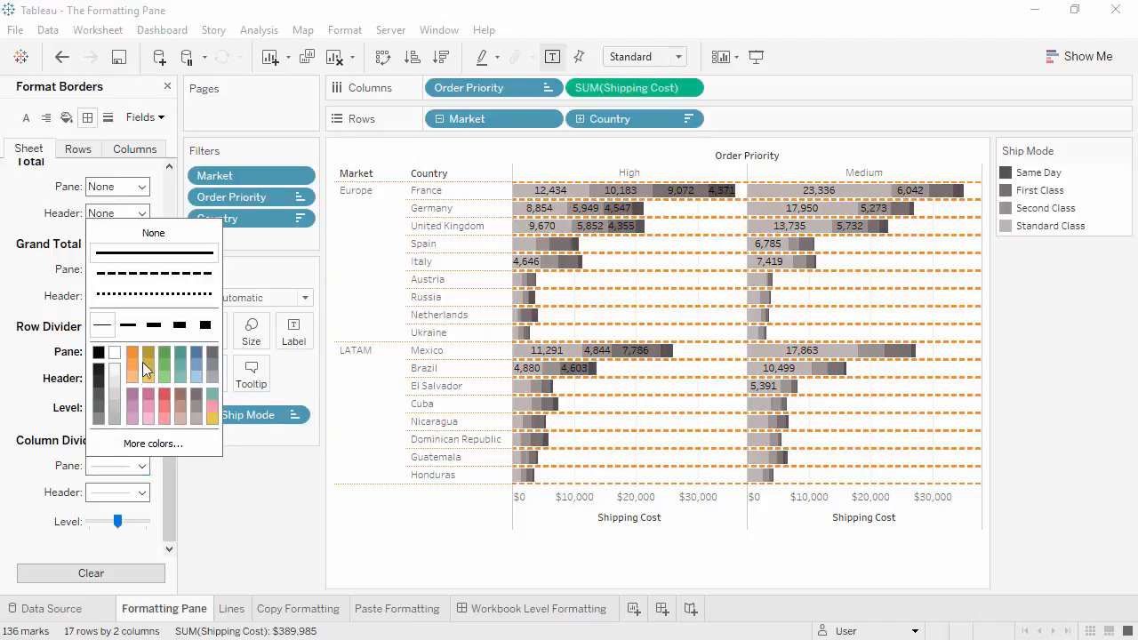
left_click(156, 240)
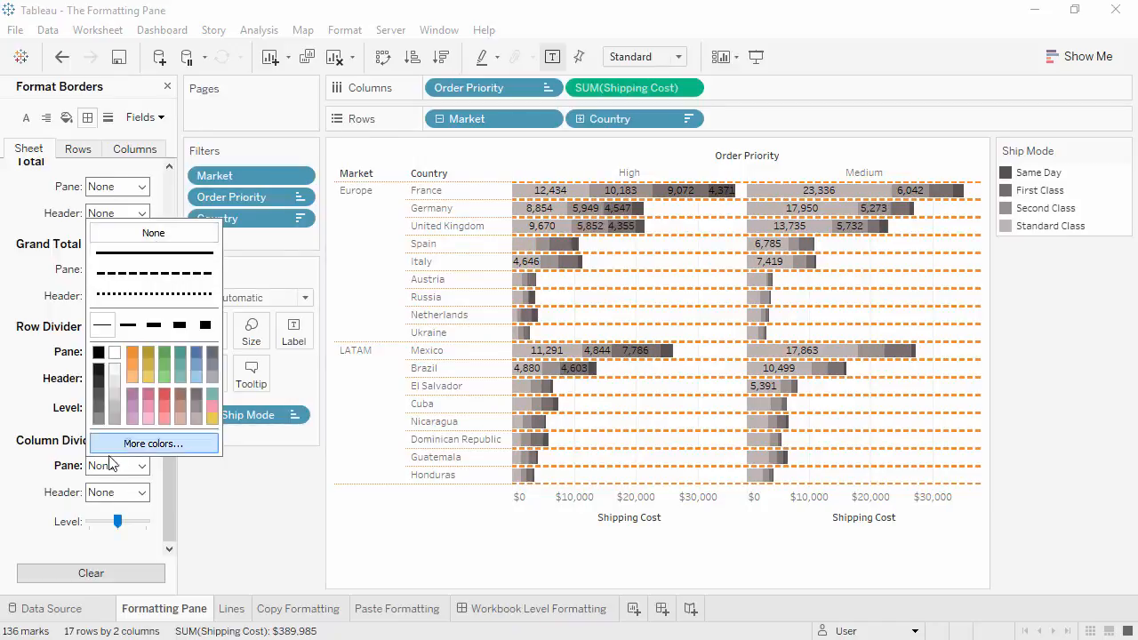
left_click(101, 574)
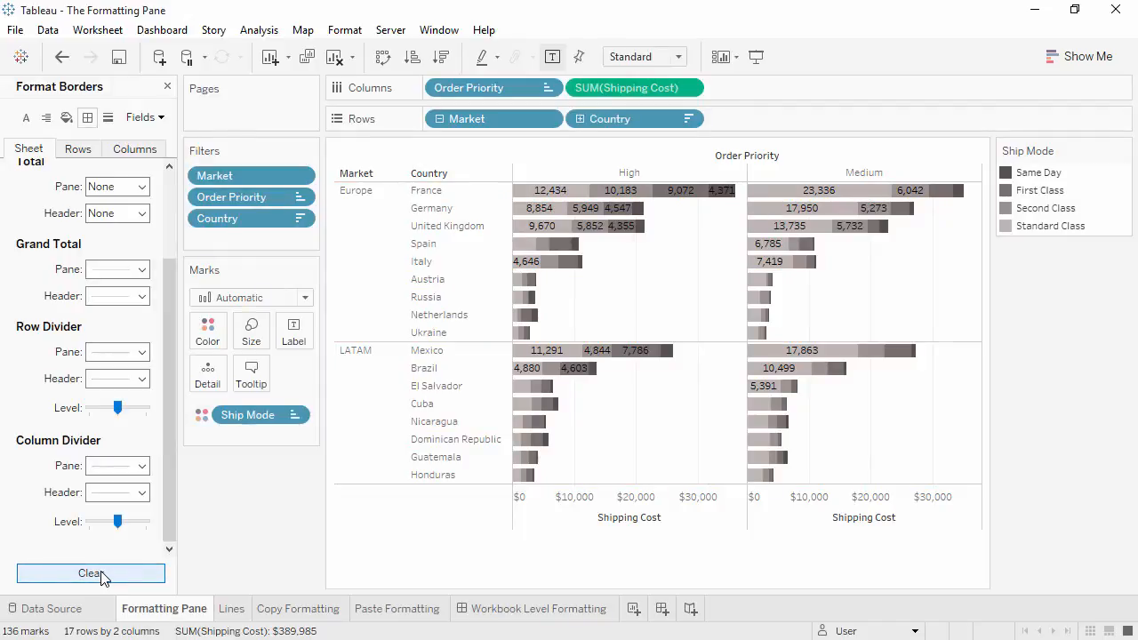
- Open the Lines sheet and display its line formatting options
left_click(230, 612)
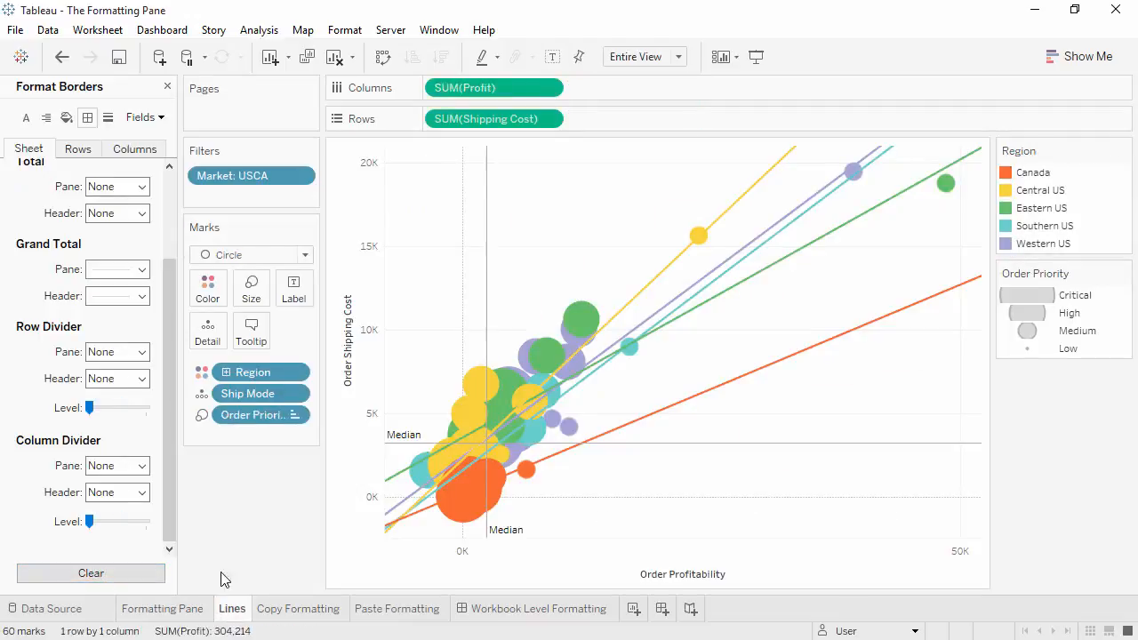
left_click(109, 119)
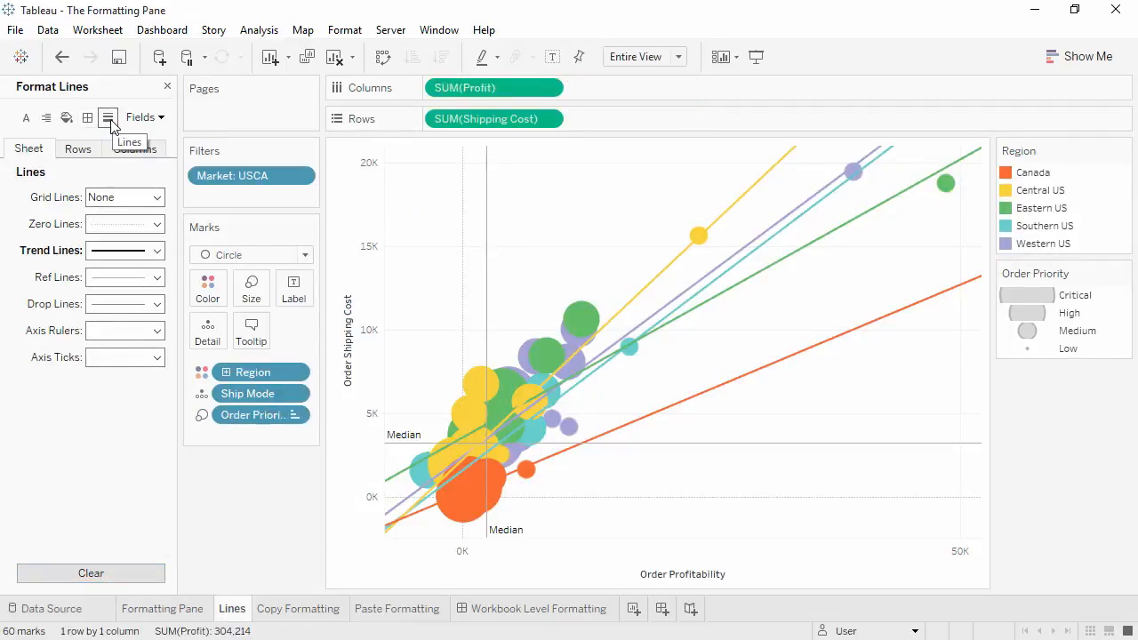
- Set the sheet's grid lines to a solid green line and its zero lines to a dashed line
left_click(116, 201)
left_click(121, 241)
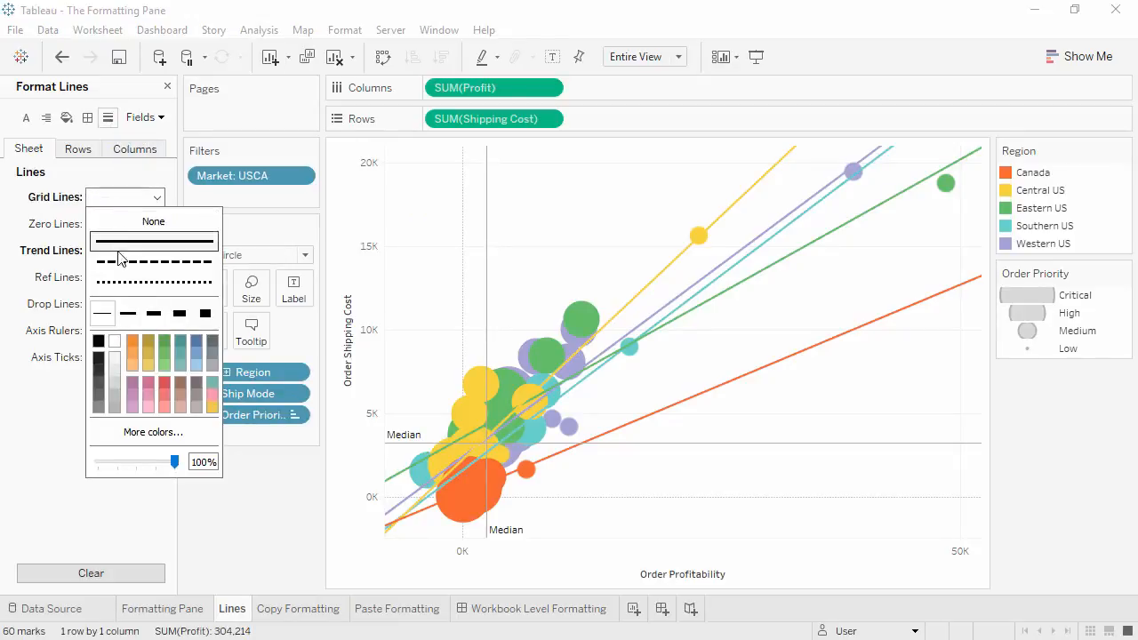
left_click(164, 343)
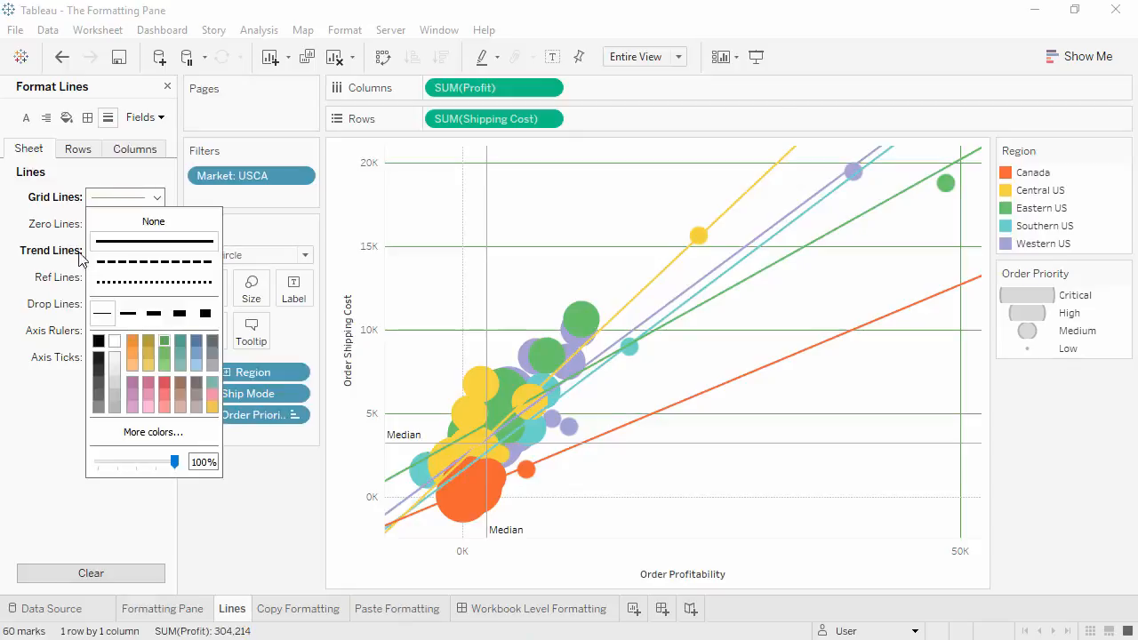
left_click(107, 224)
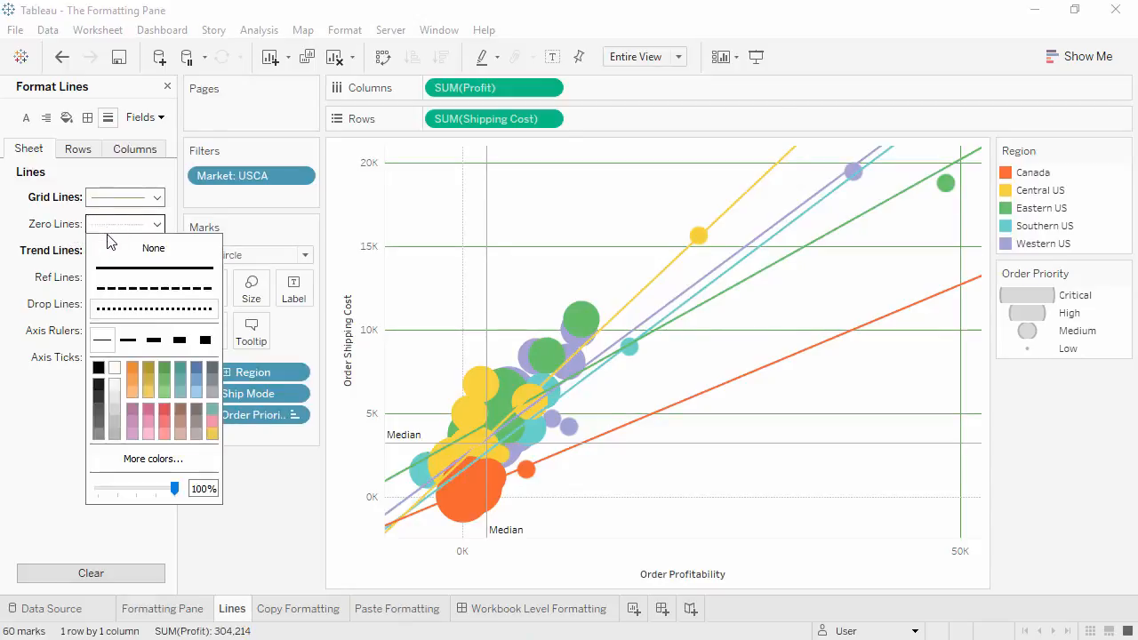
left_click(125, 284)
left_click(55, 255)
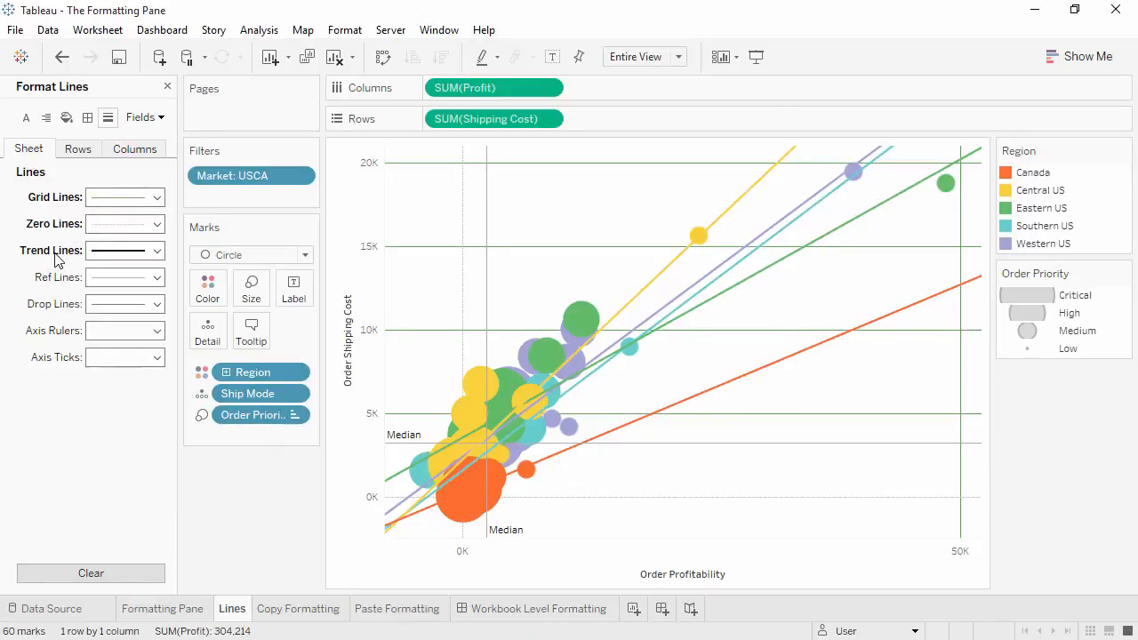
- Set the trend lines to the thickest width and the reference lines to a dotted line
left_click(113, 254)
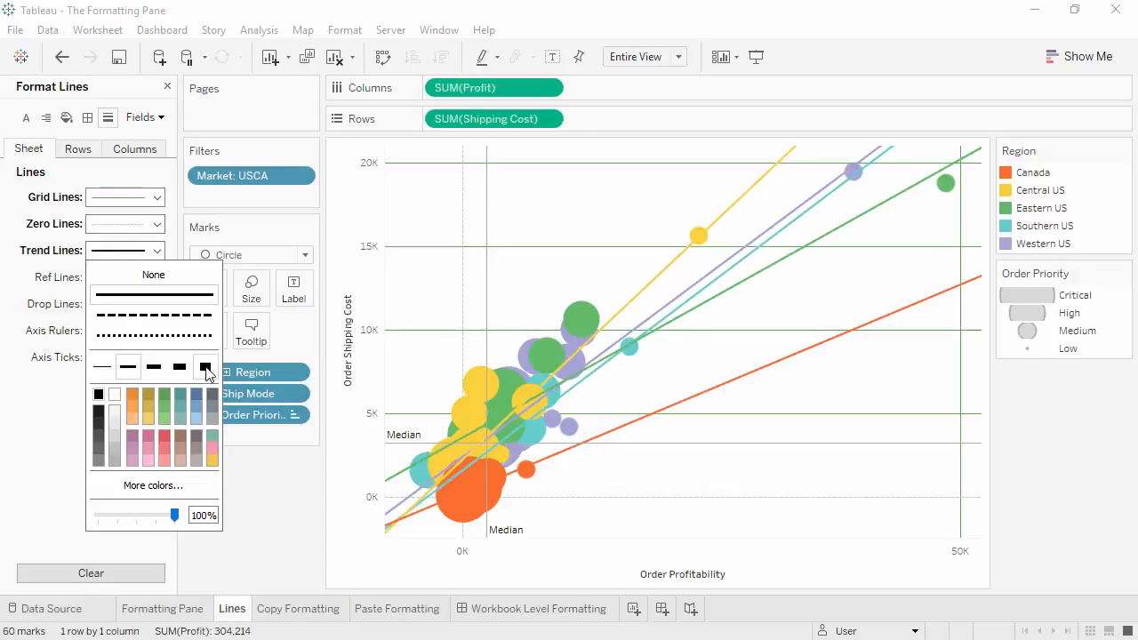
left_click(206, 367)
left_click(66, 285)
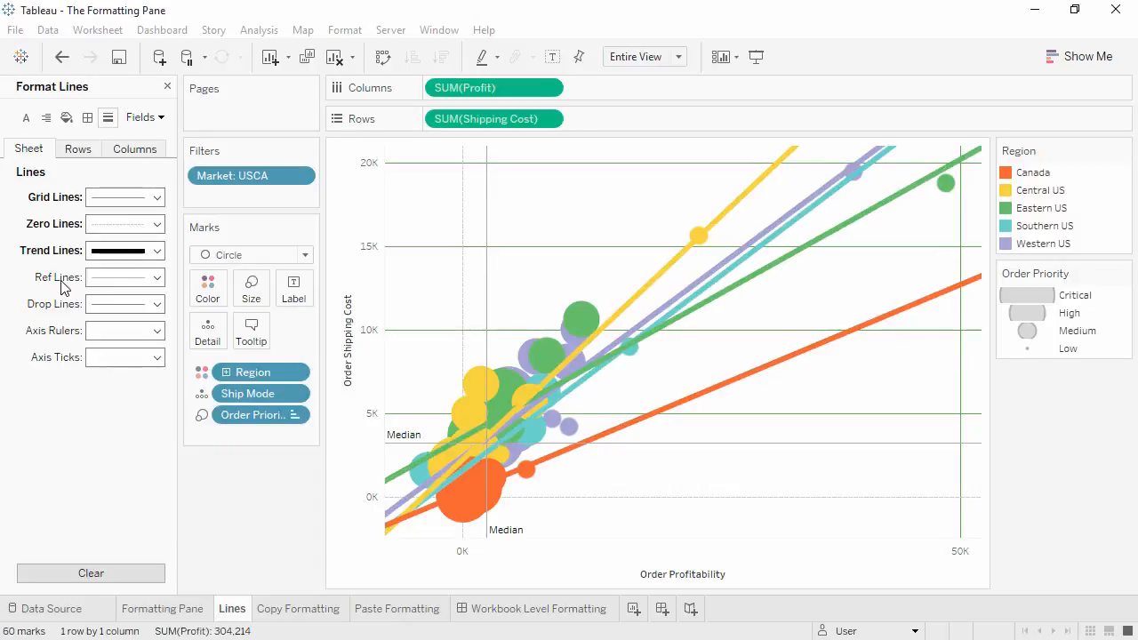
left_click(105, 285)
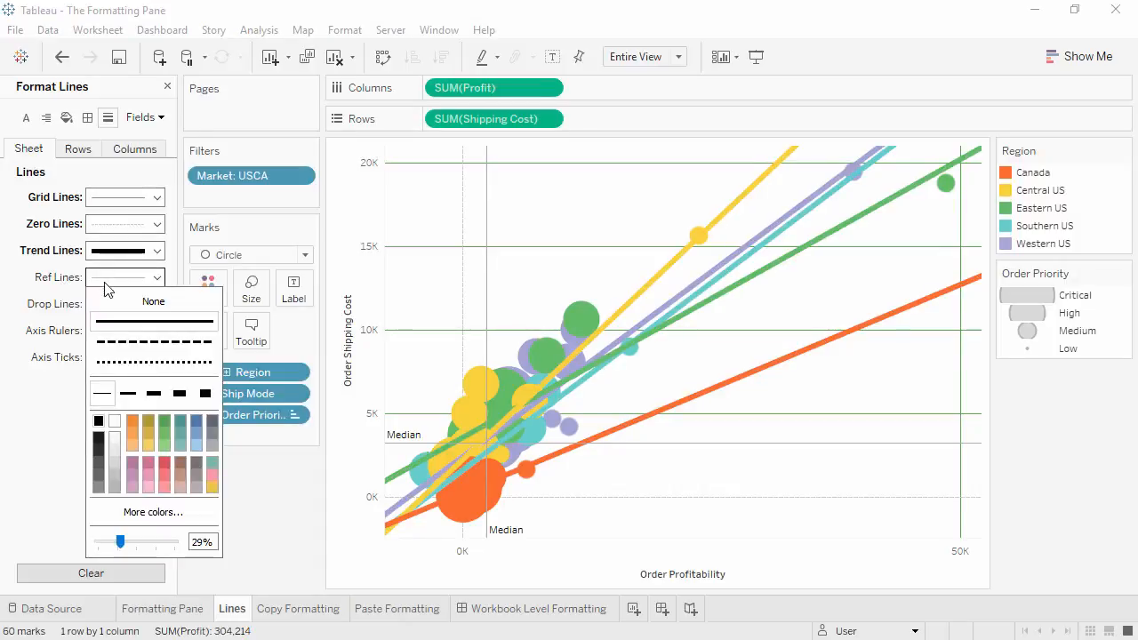
left_click(116, 362)
left_click(50, 383)
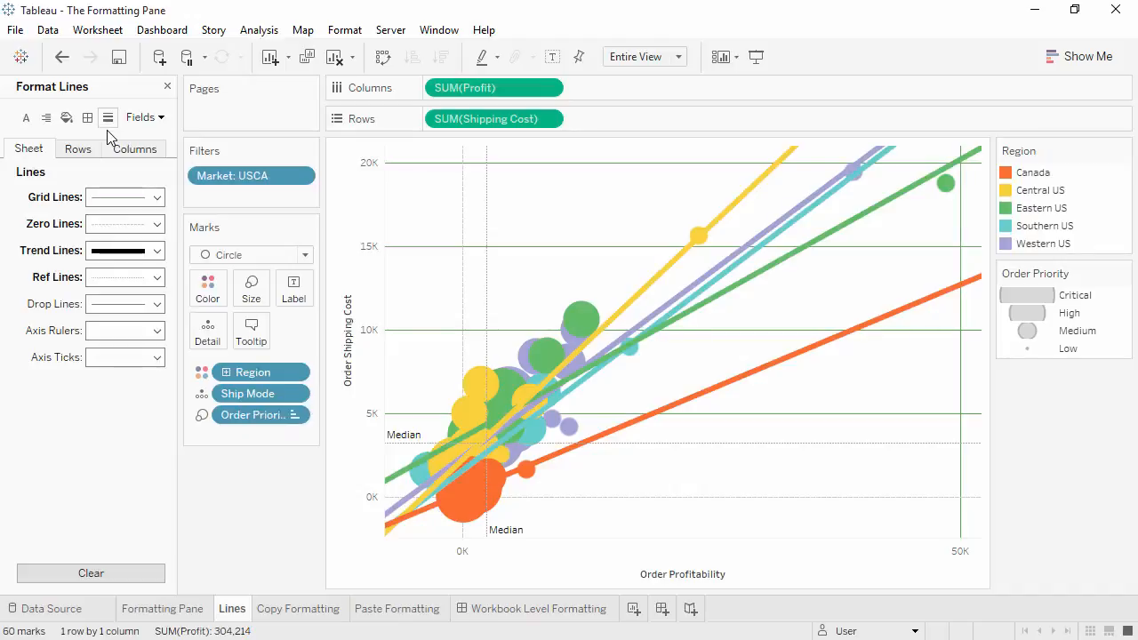
- Clear all worksheet formatting from the Lines sheet
left_click(353, 56)
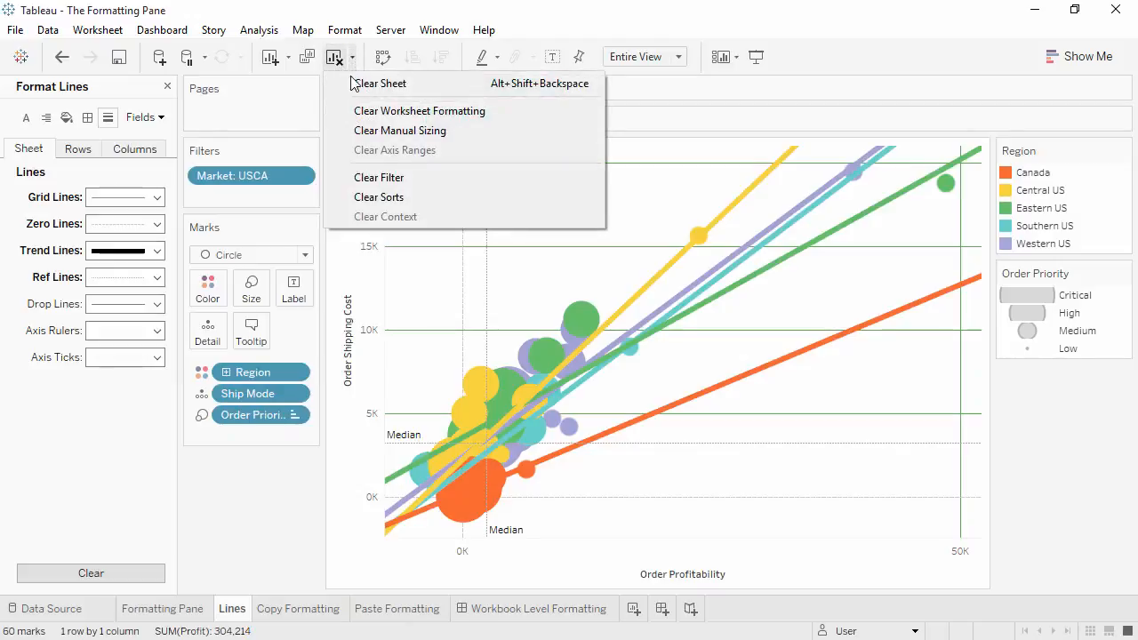
left_click(349, 110)
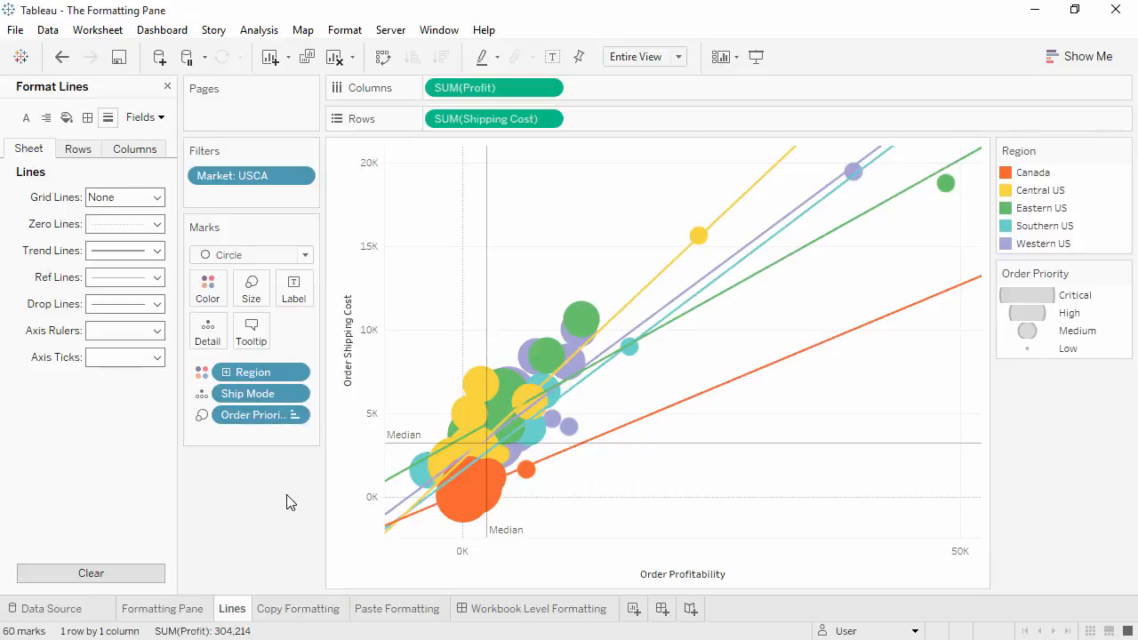
- View the Copy Formatting and Paste Formatting sheets and copy the formatting of the Copy Formatting sheet
left_click(282, 609)
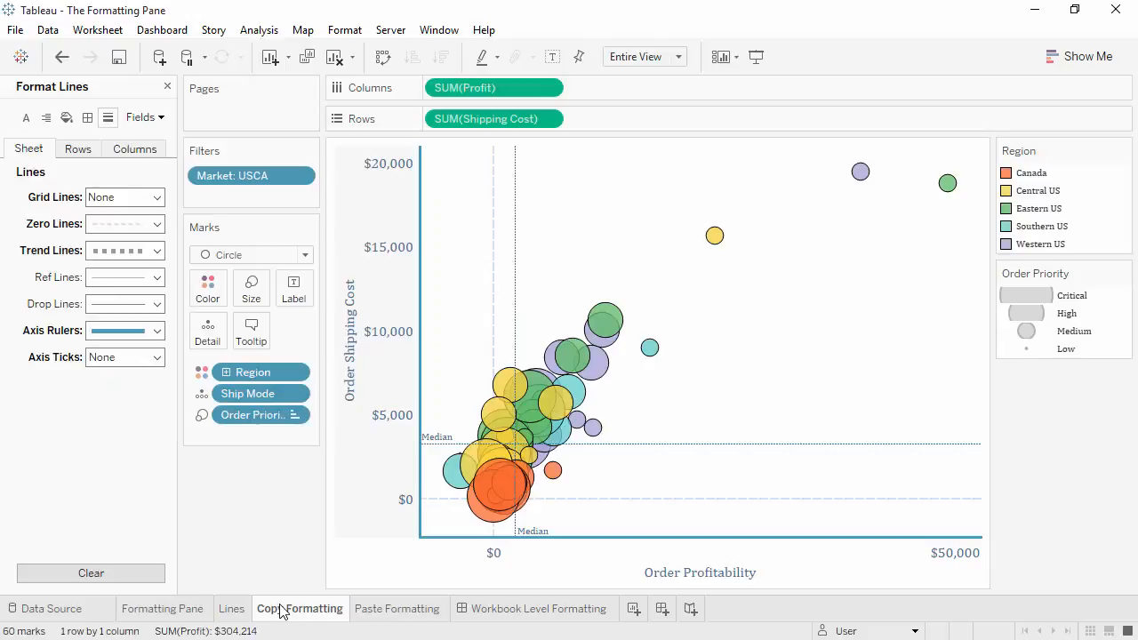
left_click(379, 612)
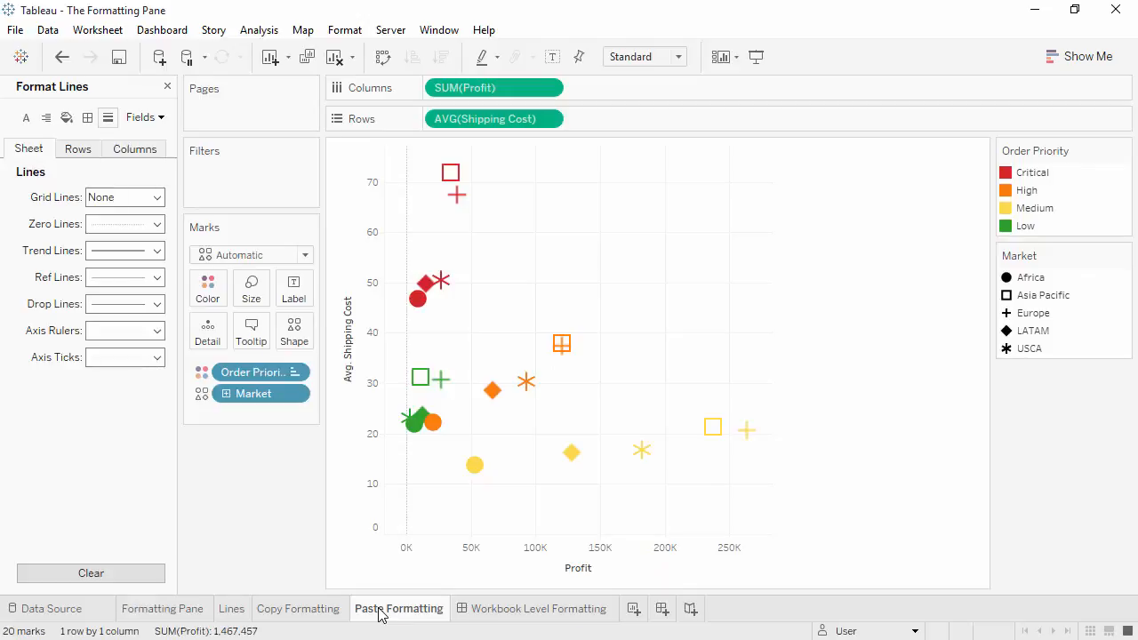
right_click(325, 615)
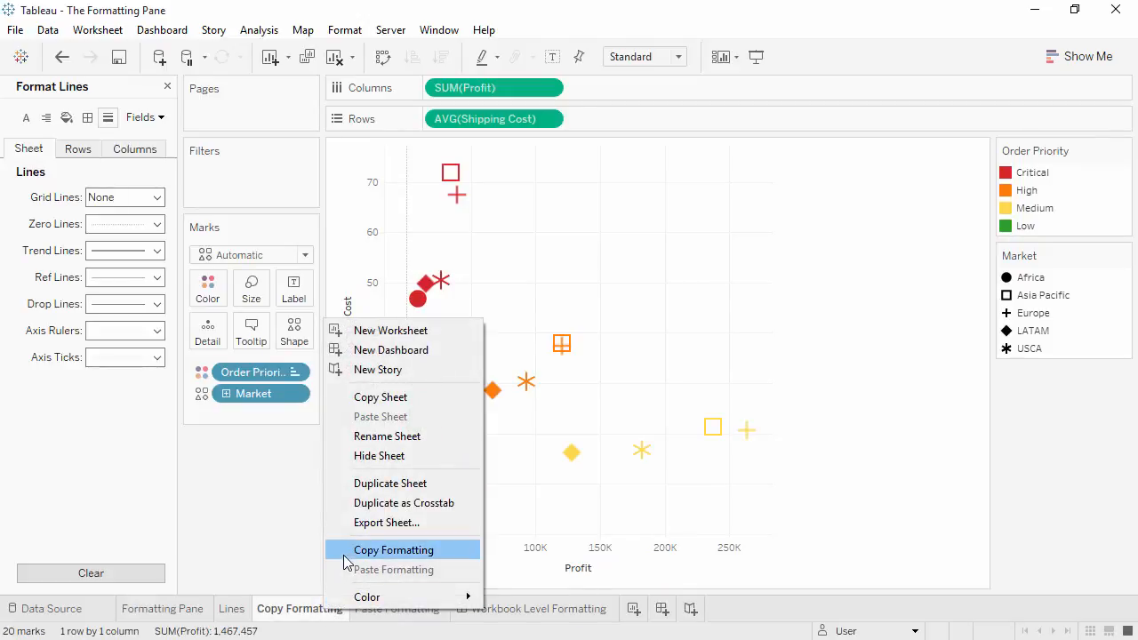
left_click(393, 551)
- Paste the copied formatting onto the Paste Formatting sheet
key("ctrl+Tab")
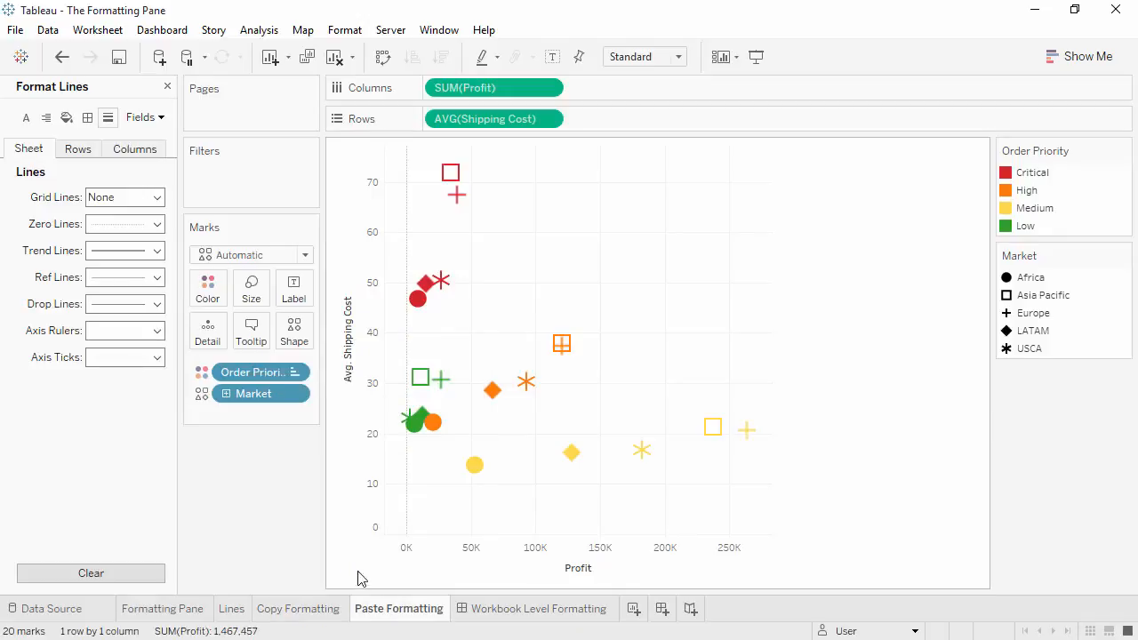
right_click(378, 614)
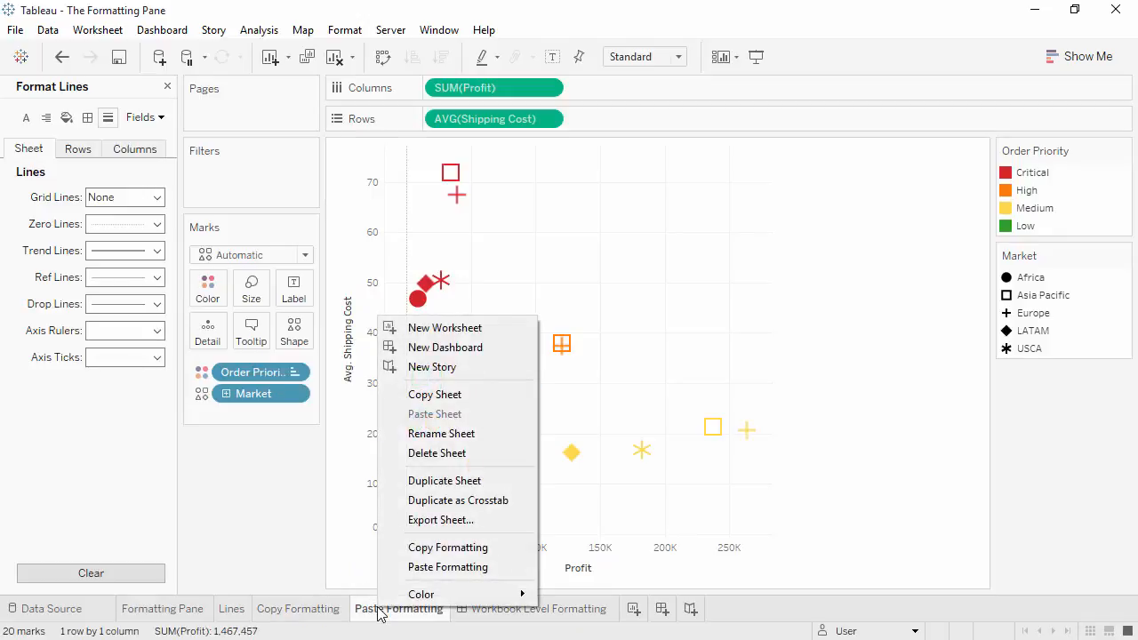
left_click(415, 569)
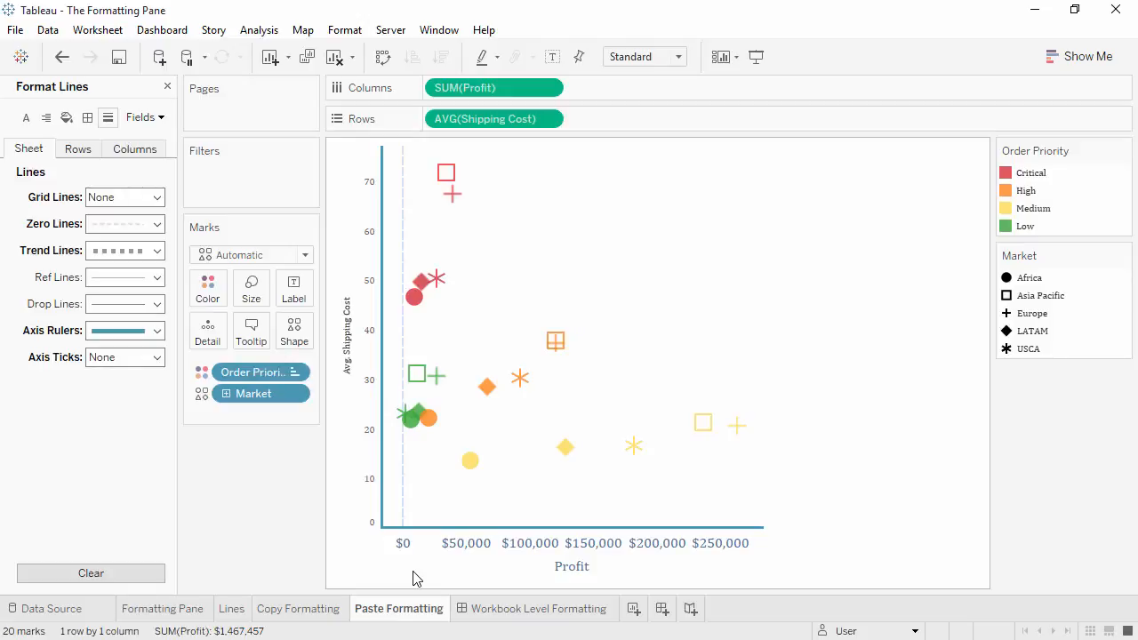
- On the Workbook Level Formatting dashboard, display the workbook formatting options and set all fonts to Tableau Book
left_click(486, 609)
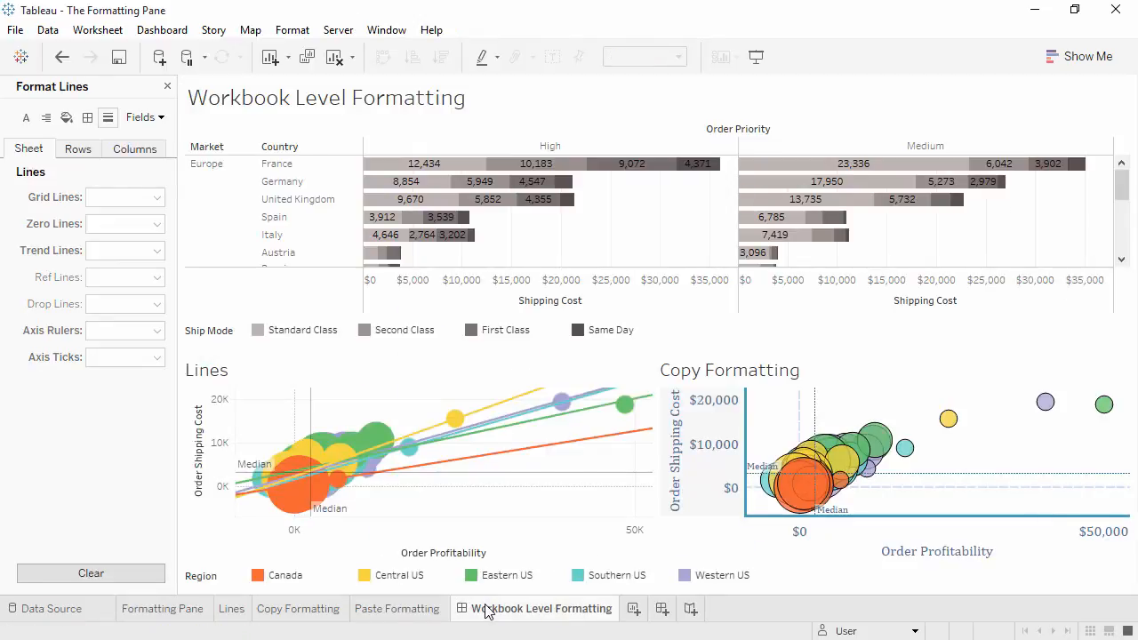
left_click(293, 30)
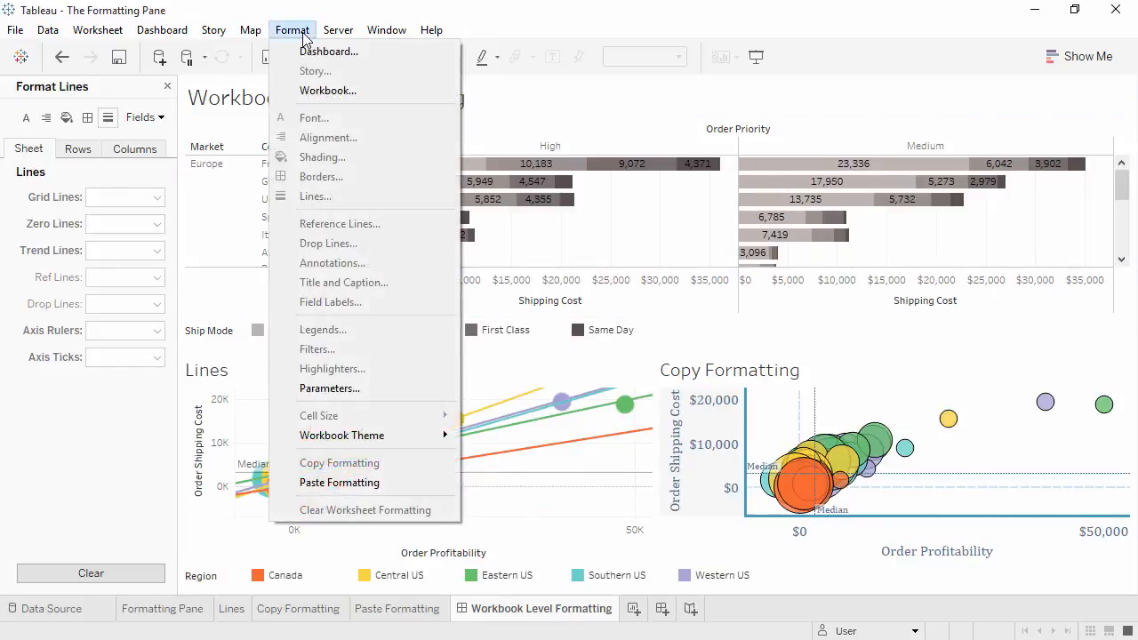
left_click(304, 90)
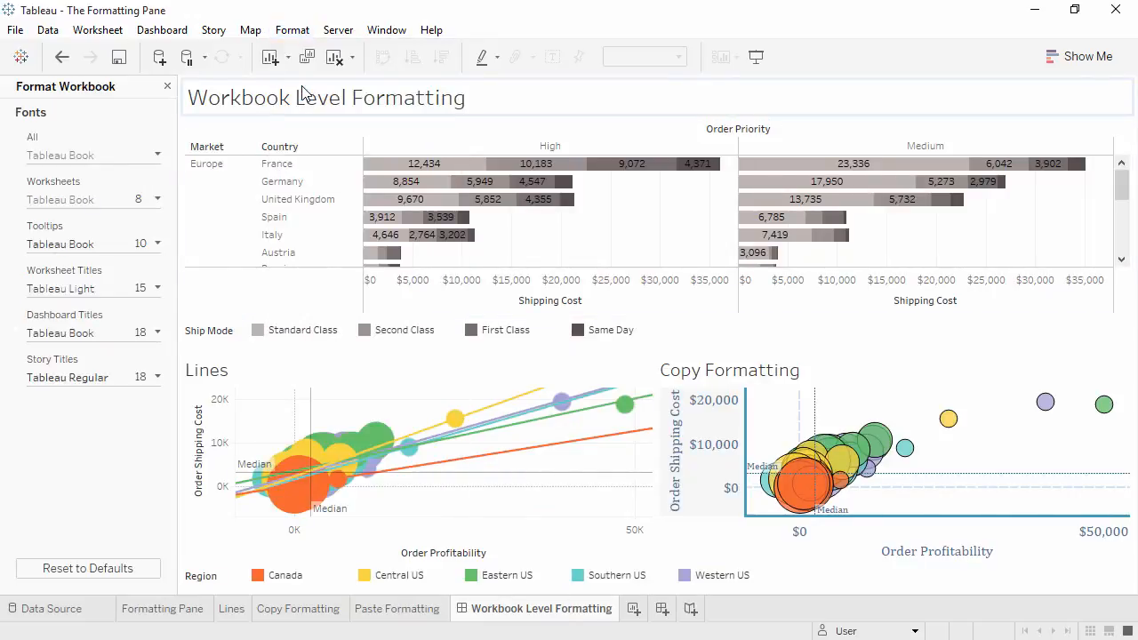
left_click(113, 158)
key("Return")
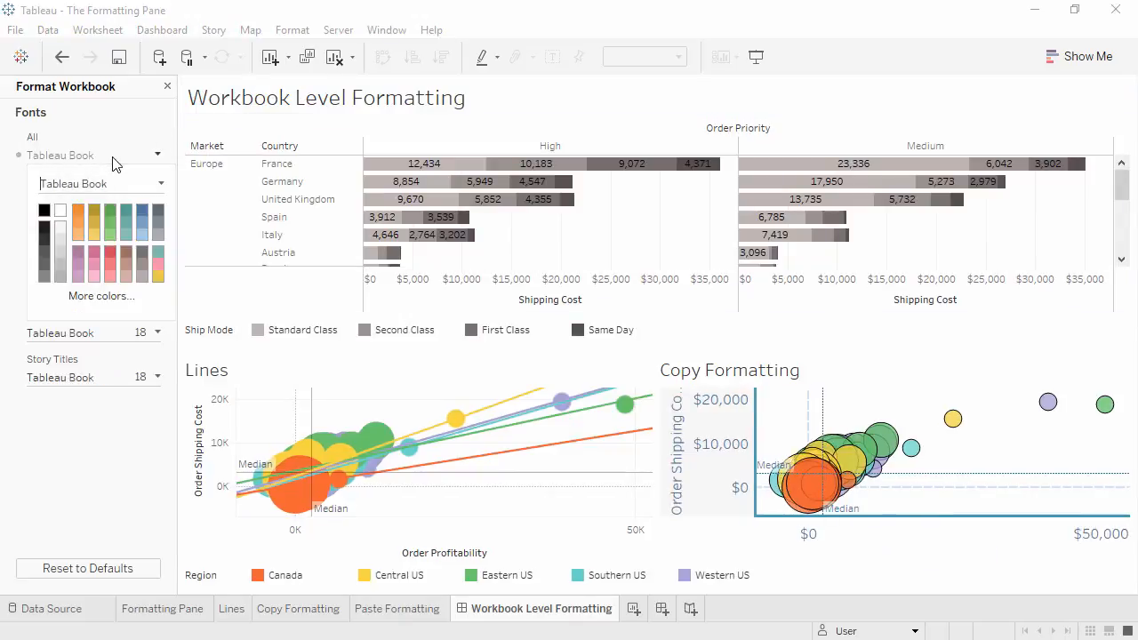